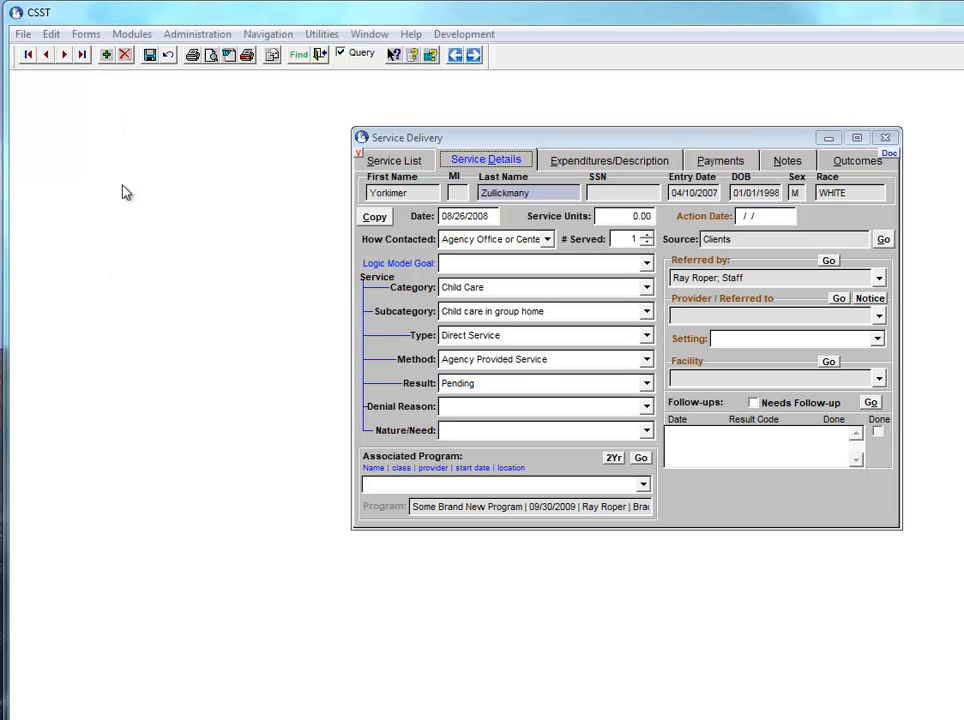
Open the Category Codes administration form and select the ServiceDeliveryChecklist category for editing.
{"action": "left_click", "coordinate": [183, 36]}
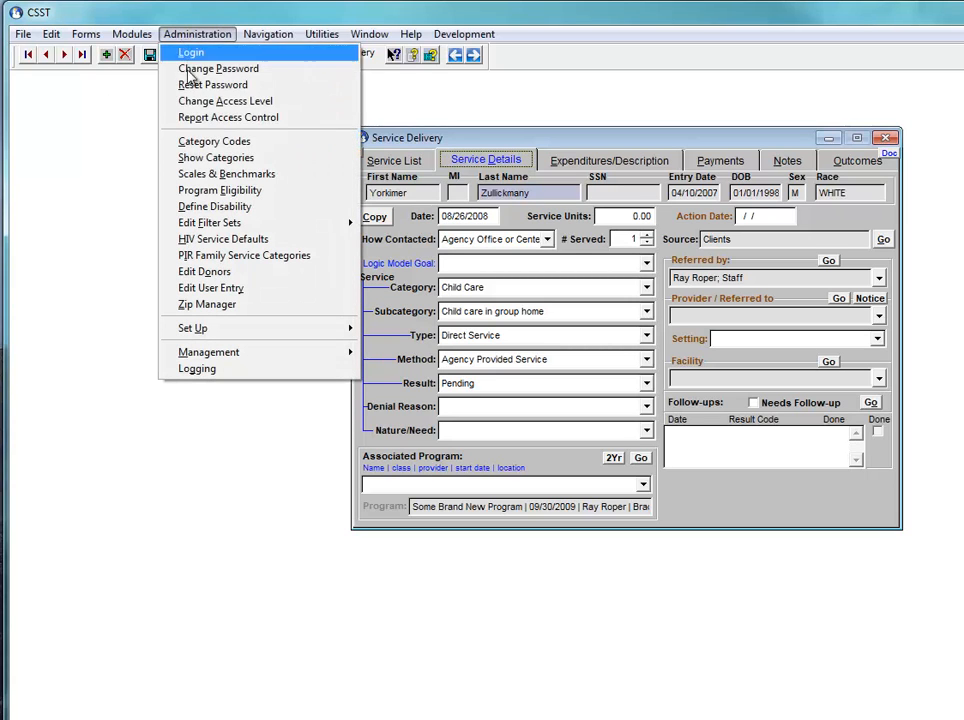
{"action": "left_click", "coordinate": [215, 144]}
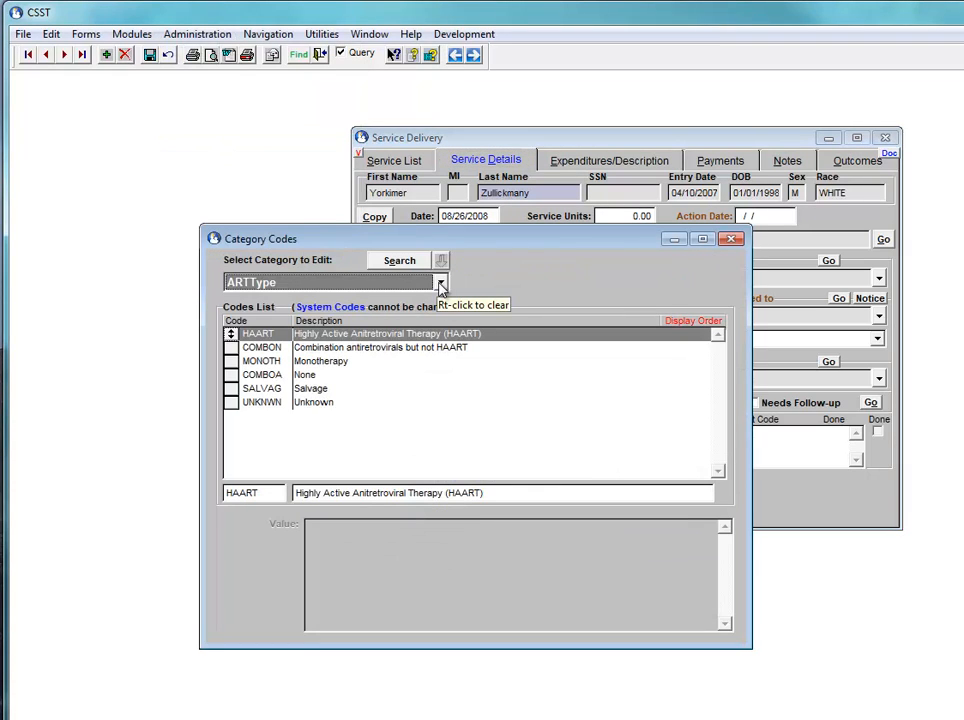
{"action": "left_click", "coordinate": [441, 286]}
{"action": "type", "text": "ser"}
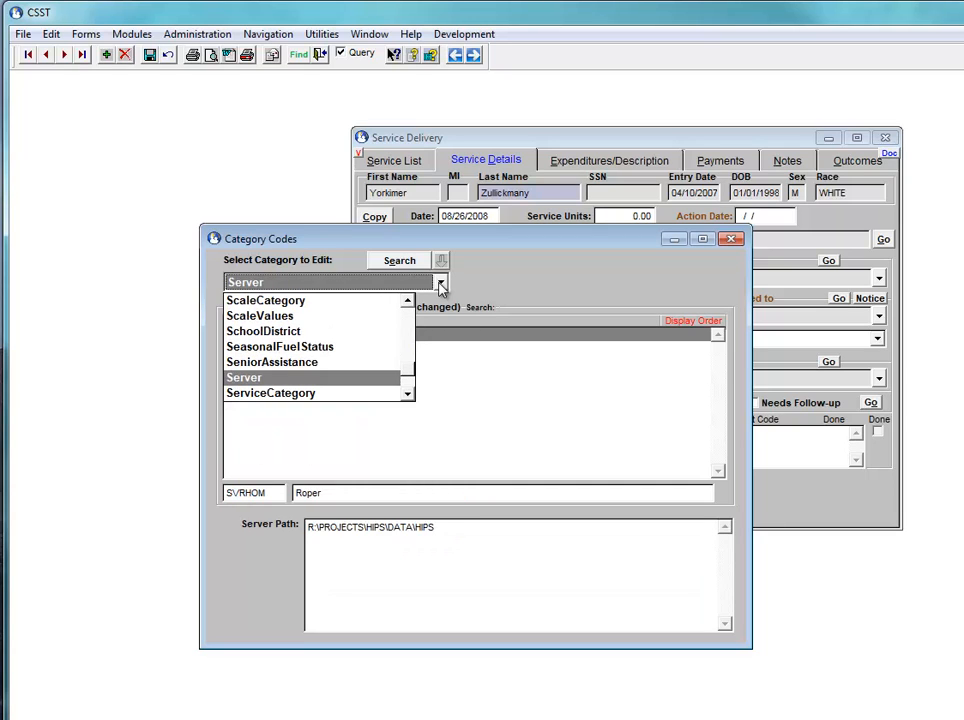
{"action": "key", "text": "Down"}
{"action": "key", "text": "Down"}
{"action": "key", "text": "Down"}
{"action": "key", "text": "Down"}
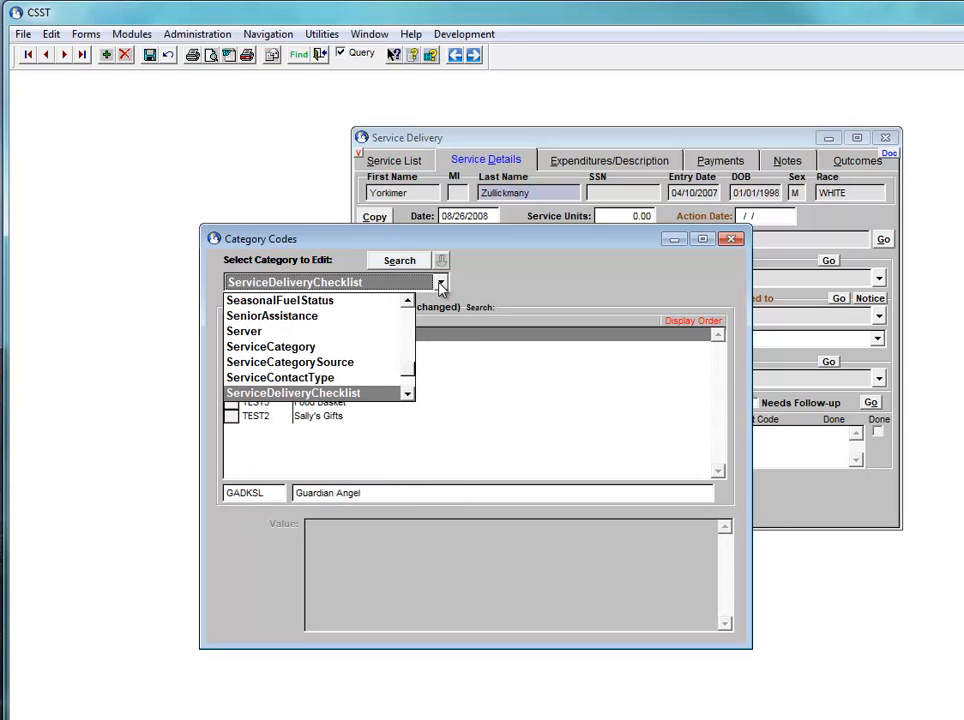
{"action": "left_click", "coordinate": [260, 393]}
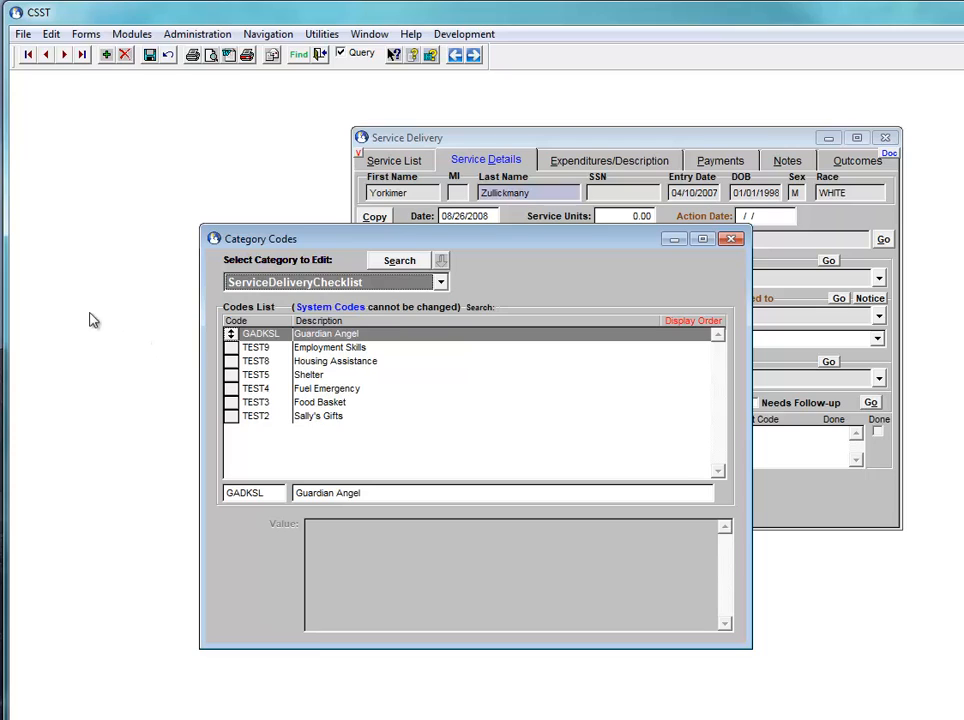
Add a checklist code ANNIES with the description "Annie's House", save it, and close the Category Codes form.
{"action": "left_click", "coordinate": [106, 56]}
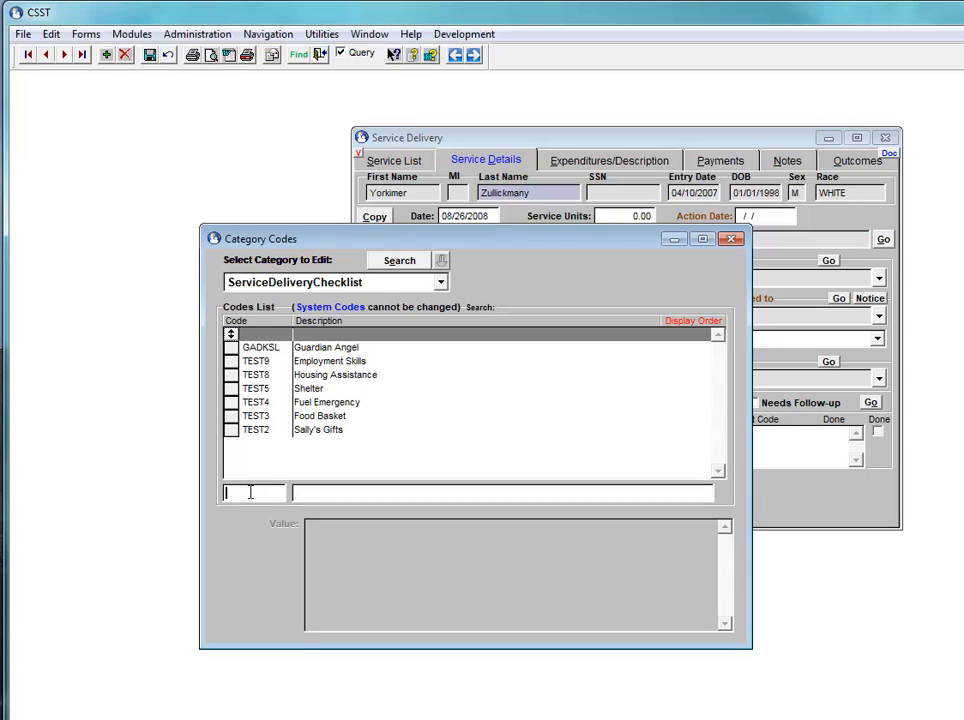
{"action": "type", "text": "ANNIES"}
{"action": "key", "text": "Tab"}
{"action": "type", "text": "Annies"}
{"action": "key", "text": "BackSpace"}
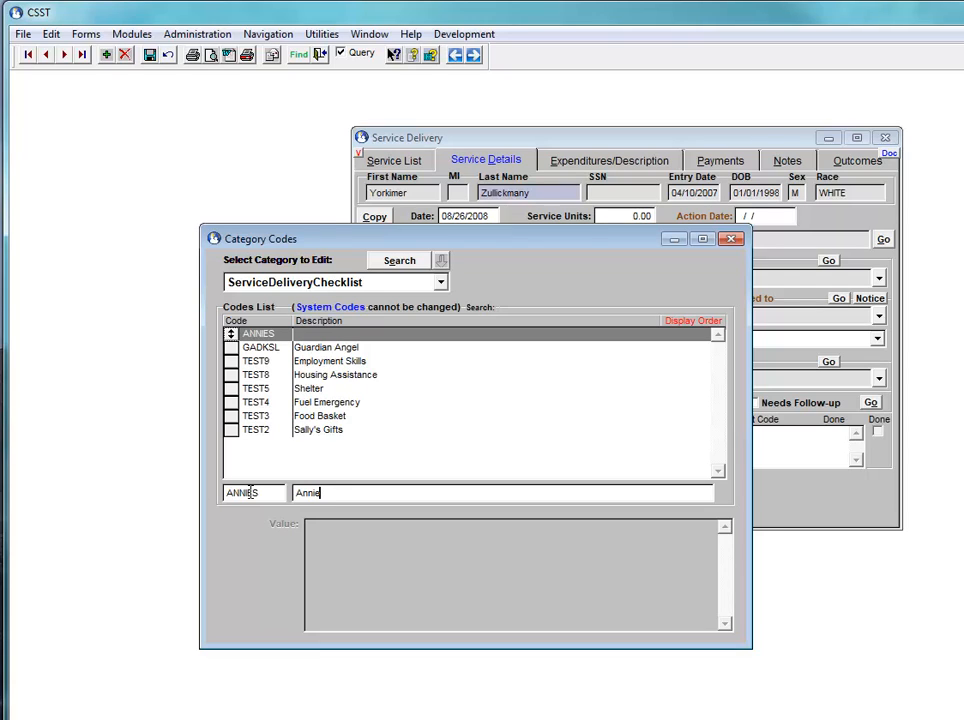
{"action": "type", "text": "'s House"}
{"action": "left_click", "coordinate": [150, 55]}
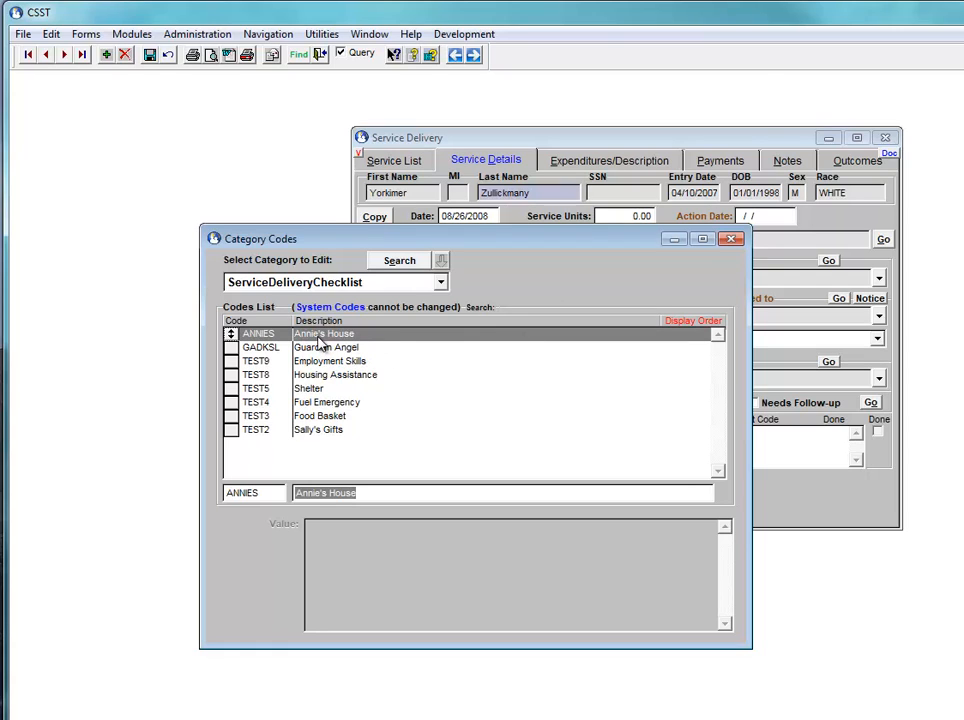
{"action": "left_click", "coordinate": [733, 240]}
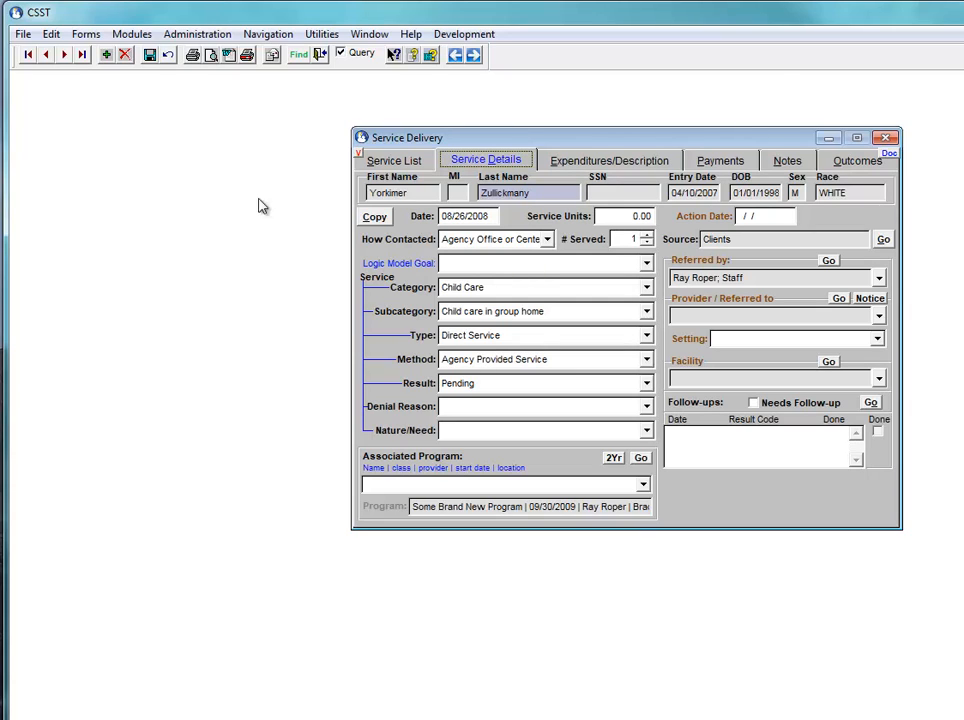
Add a new Service Delivery record for the test client chosen from the Clients source.
{"action": "left_click", "coordinate": [106, 56]}
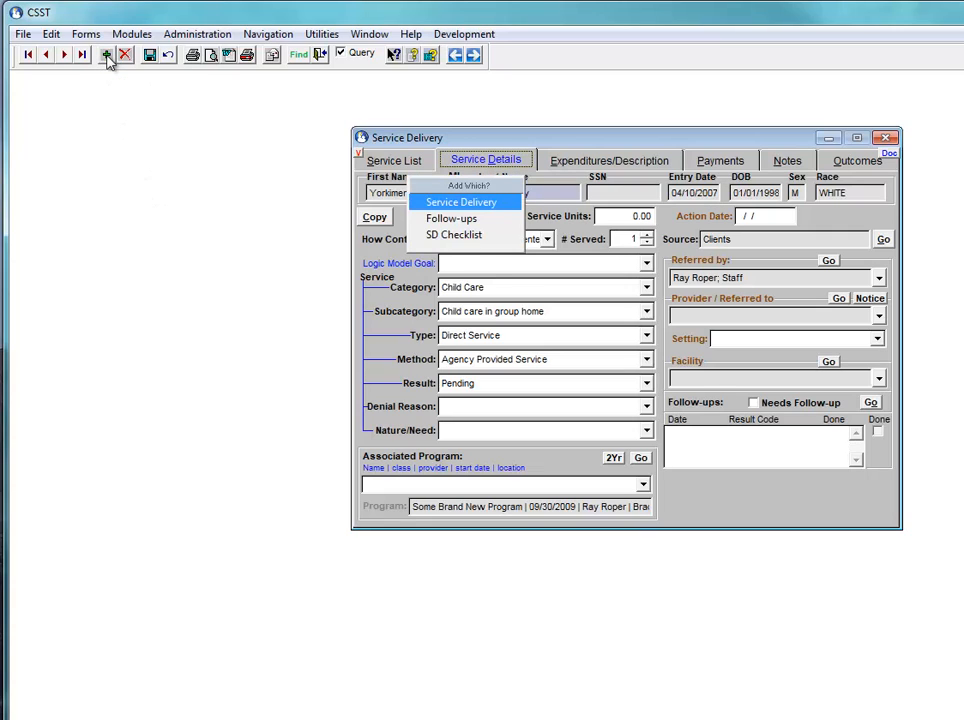
{"action": "left_click", "coordinate": [454, 204]}
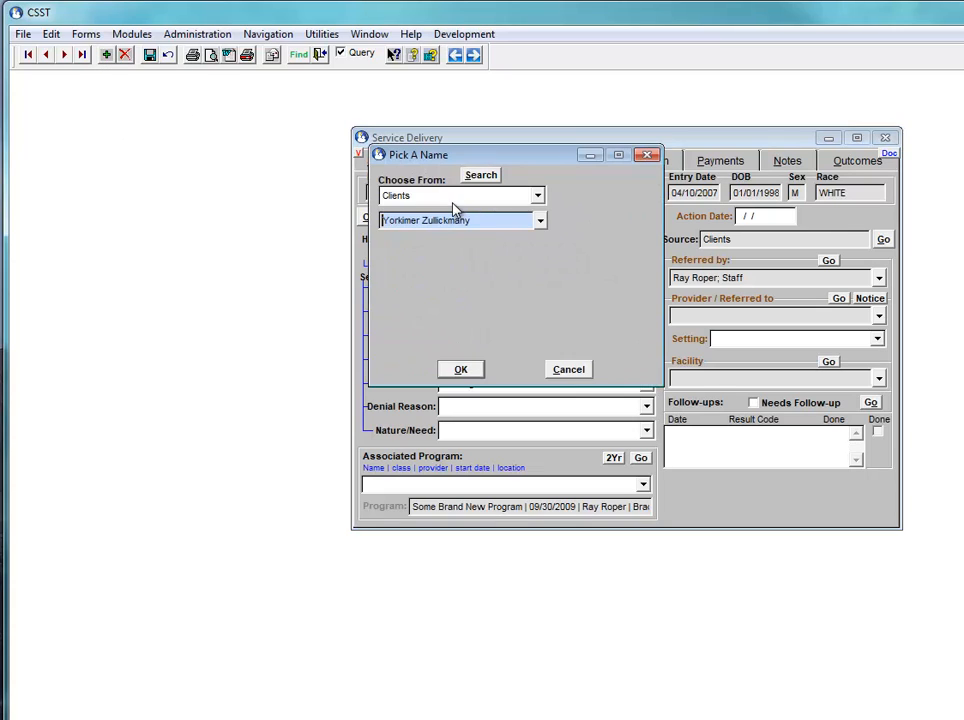
{"action": "left_click", "coordinate": [541, 222]}
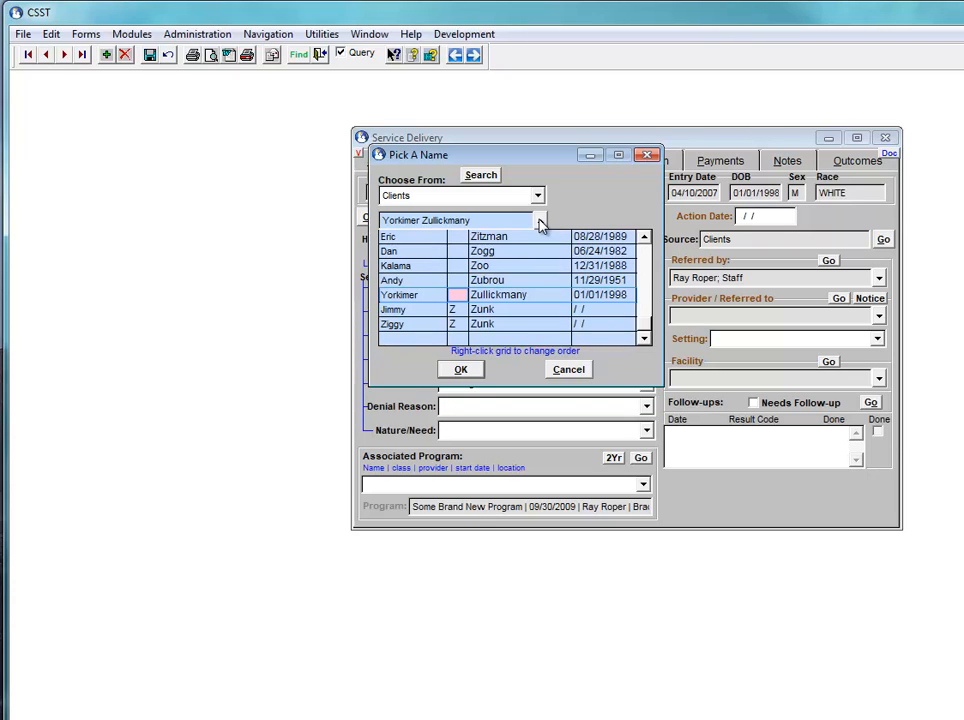
{"action": "type", "text": "test"}
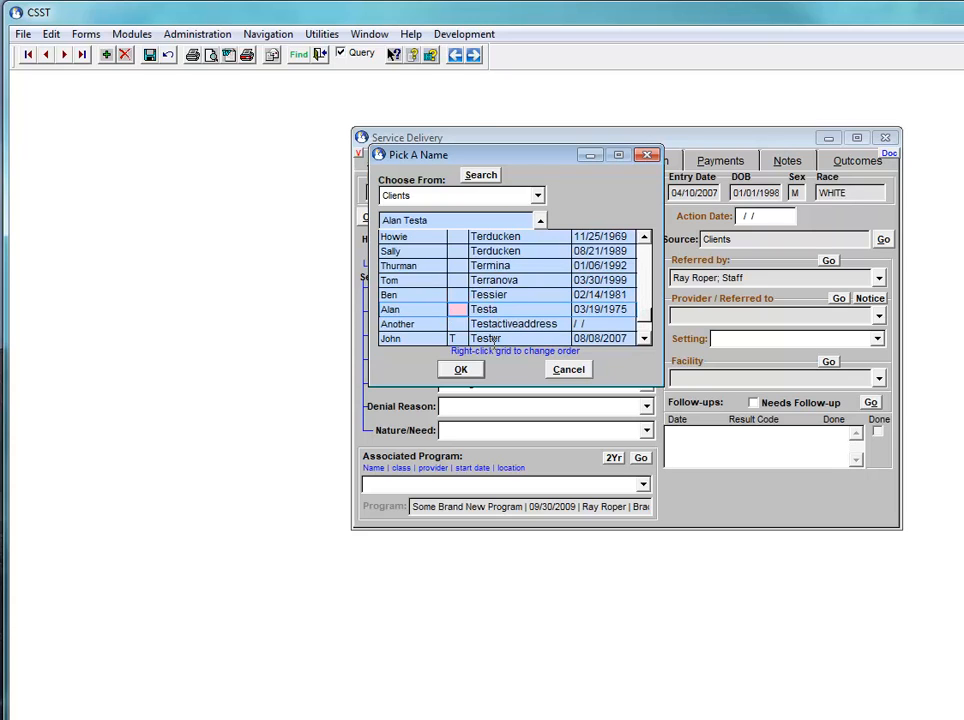
{"action": "left_click", "coordinate": [493, 340]}
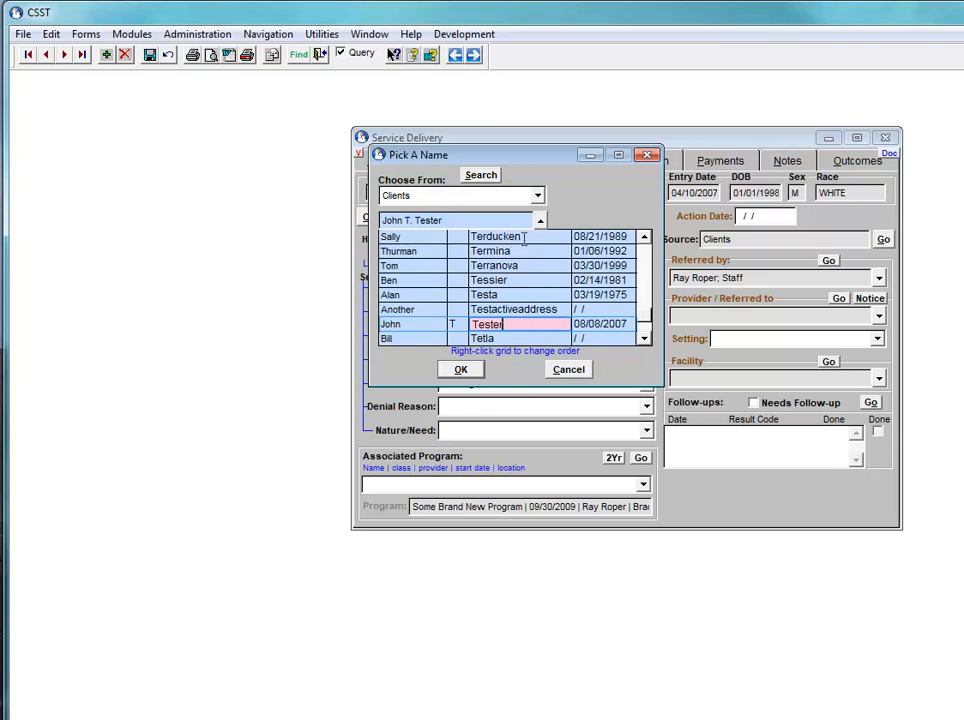
{"action": "left_click", "coordinate": [461, 374]}
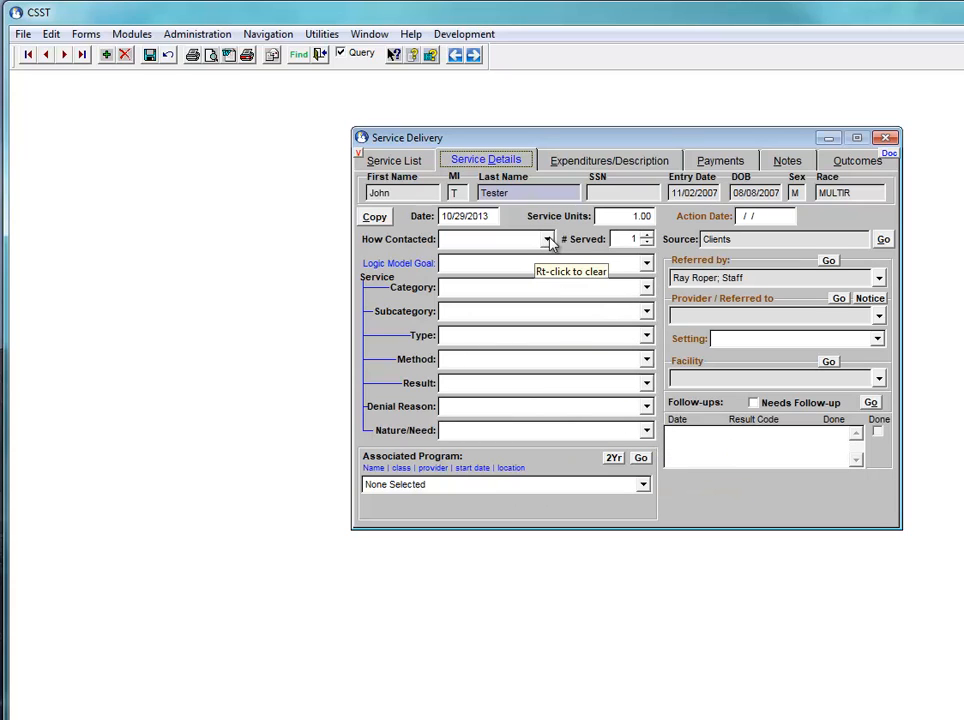
Set the number served to 4 and the contact method to Telephone Call.
{"action": "left_click", "coordinate": [647, 236]}
{"action": "left_click", "coordinate": [647, 236]}
{"action": "left_click", "coordinate": [647, 236]}
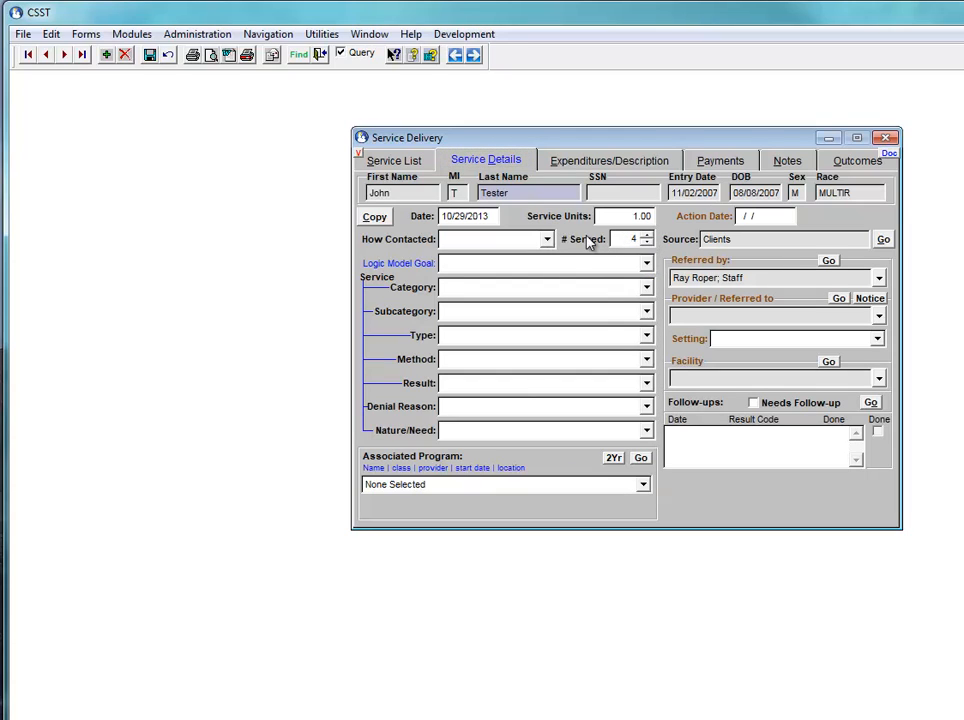
{"action": "left_click", "coordinate": [547, 239]}
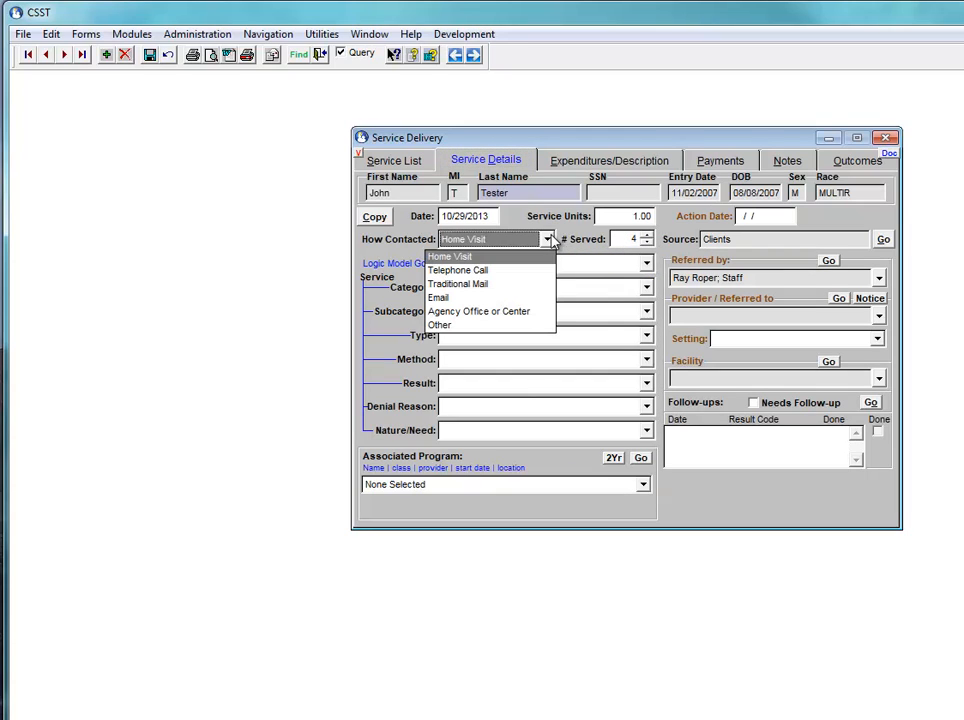
{"action": "left_click", "coordinate": [493, 271]}
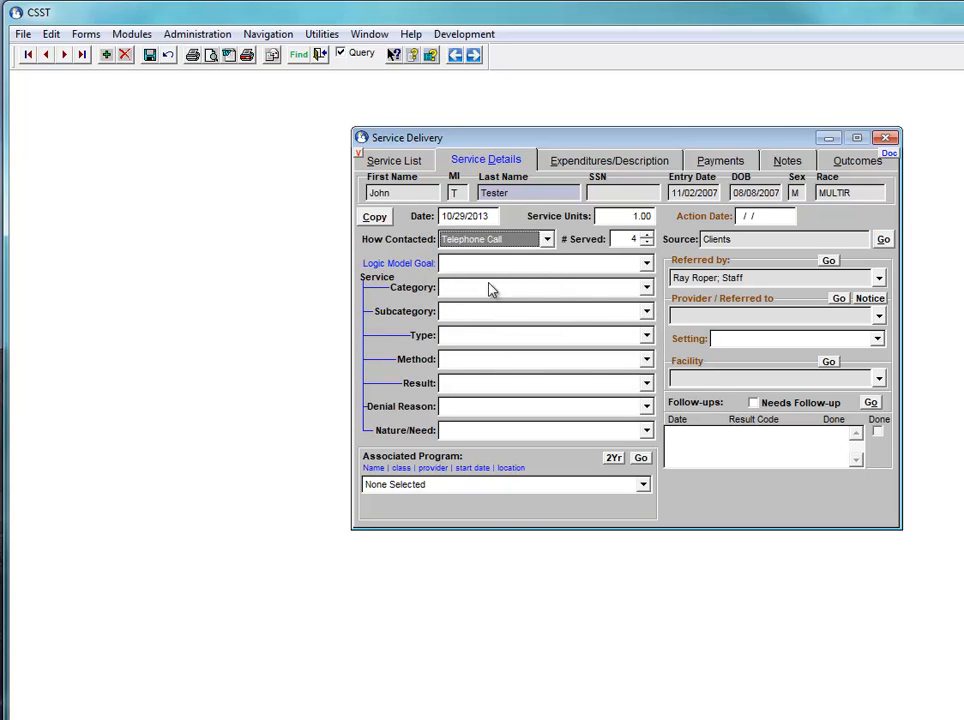
Associate the service with the Housing Counseling program and choose the logic model goal of low-income participants obtaining safe and affordable housing.
{"action": "left_click", "coordinate": [643, 486]}
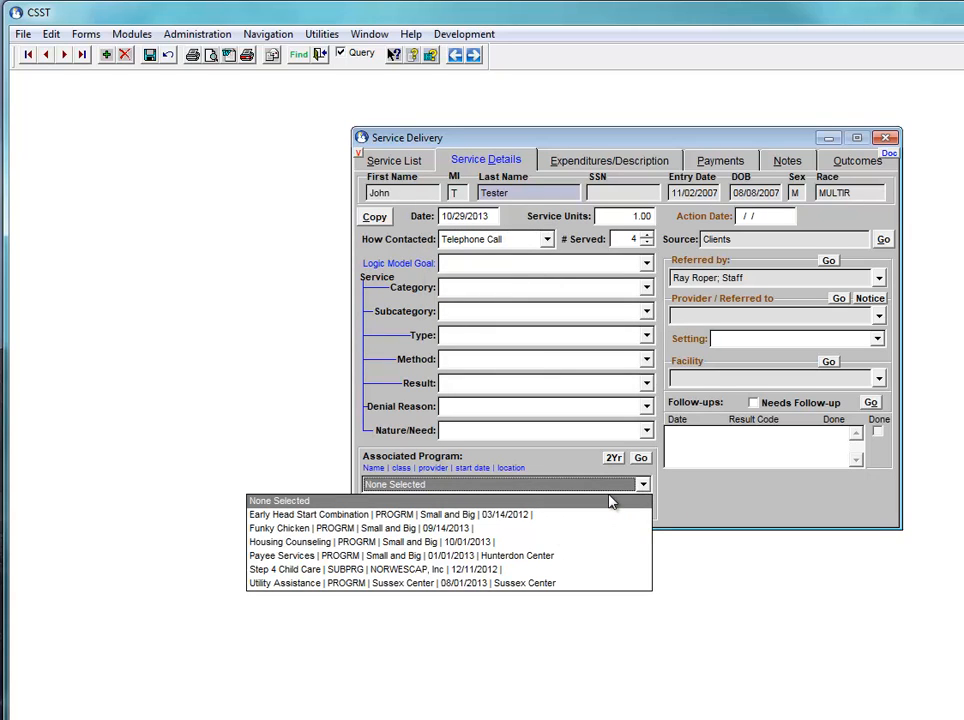
{"action": "left_click", "coordinate": [386, 545]}
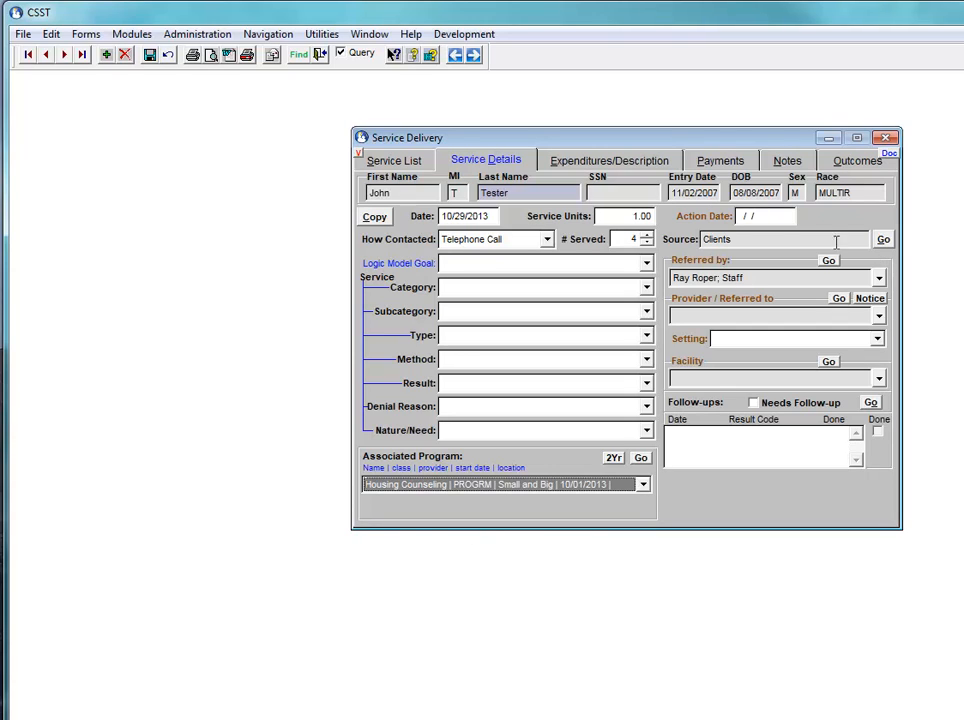
{"action": "left_click", "coordinate": [647, 264]}
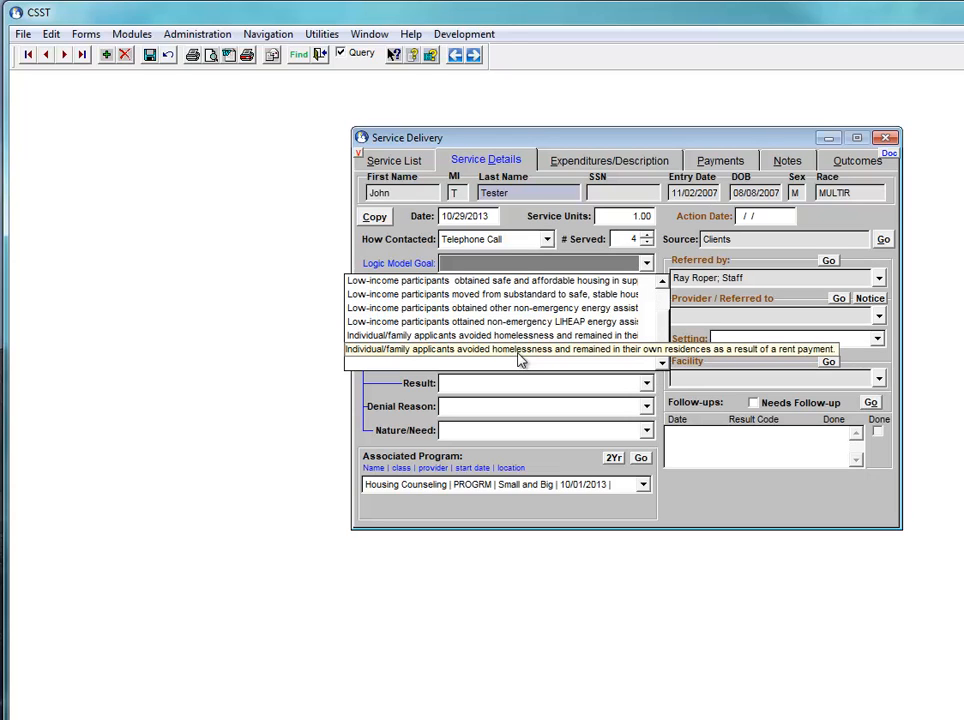
{"action": "left_click", "coordinate": [483, 289]}
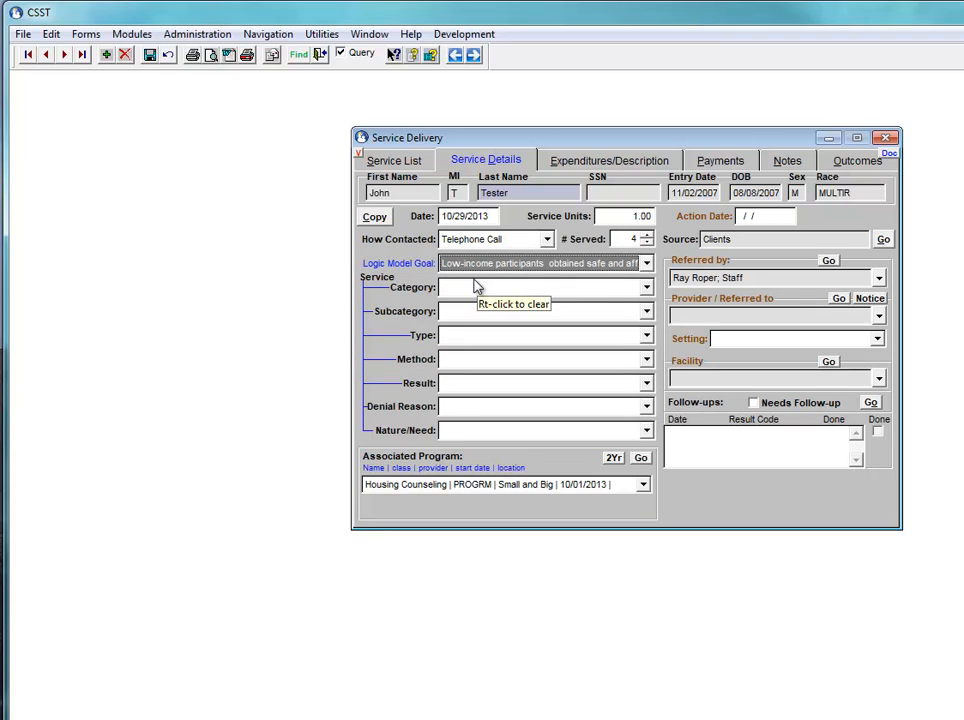
Set the service category to Housing/utilities and the subcategory to "Assistance with arranging needed home repair".
{"action": "left_click", "coordinate": [646, 289]}
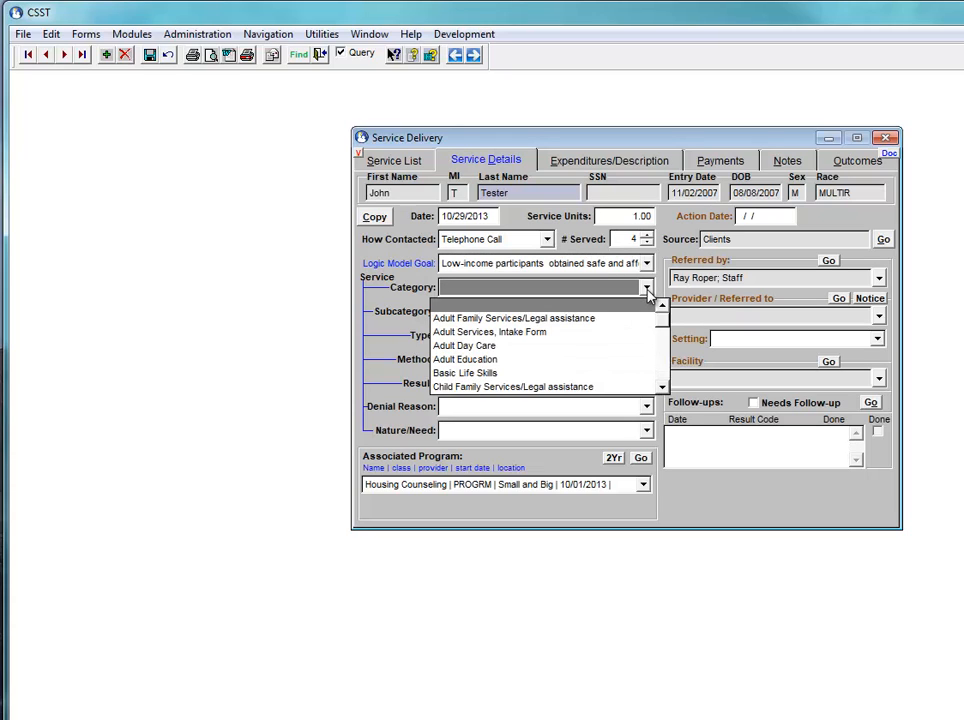
{"action": "key", "text": "h"}
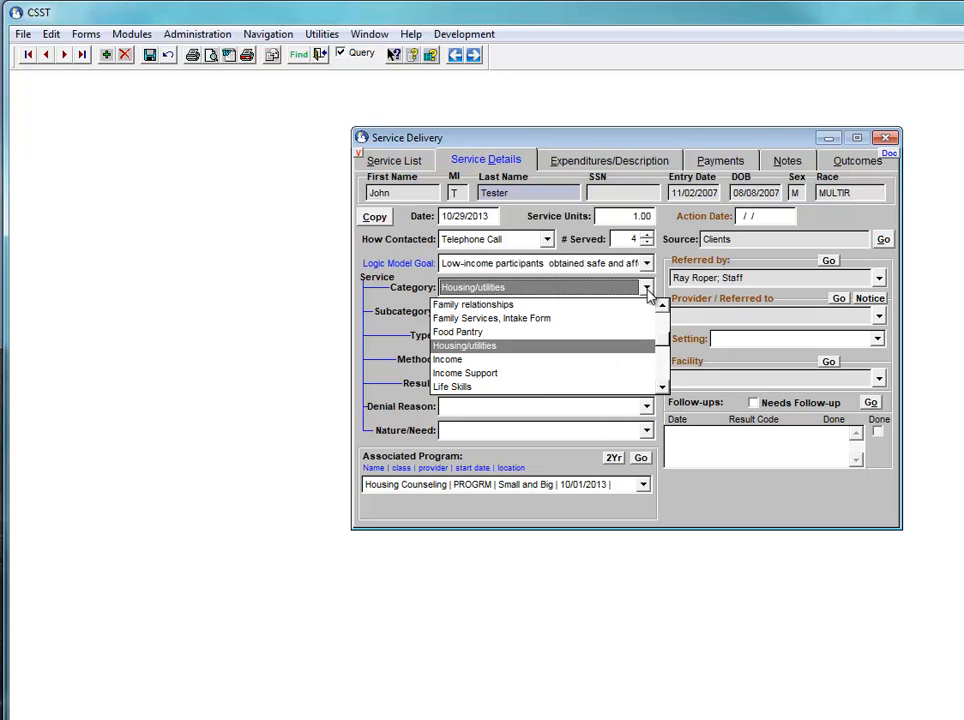
{"action": "left_click", "coordinate": [647, 290]}
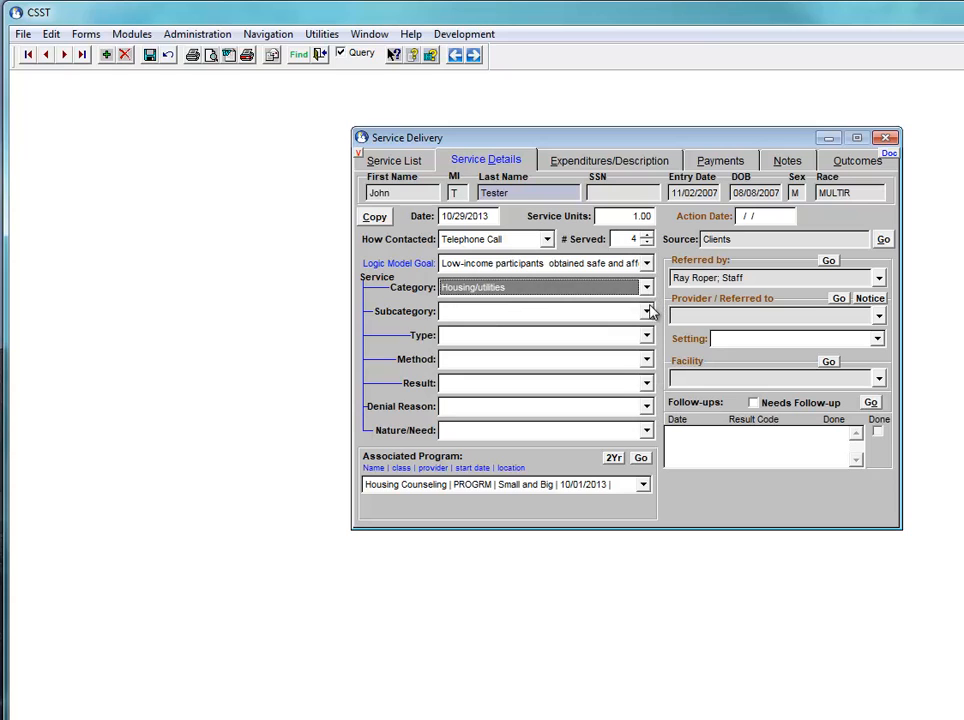
{"action": "left_click", "coordinate": [647, 311]}
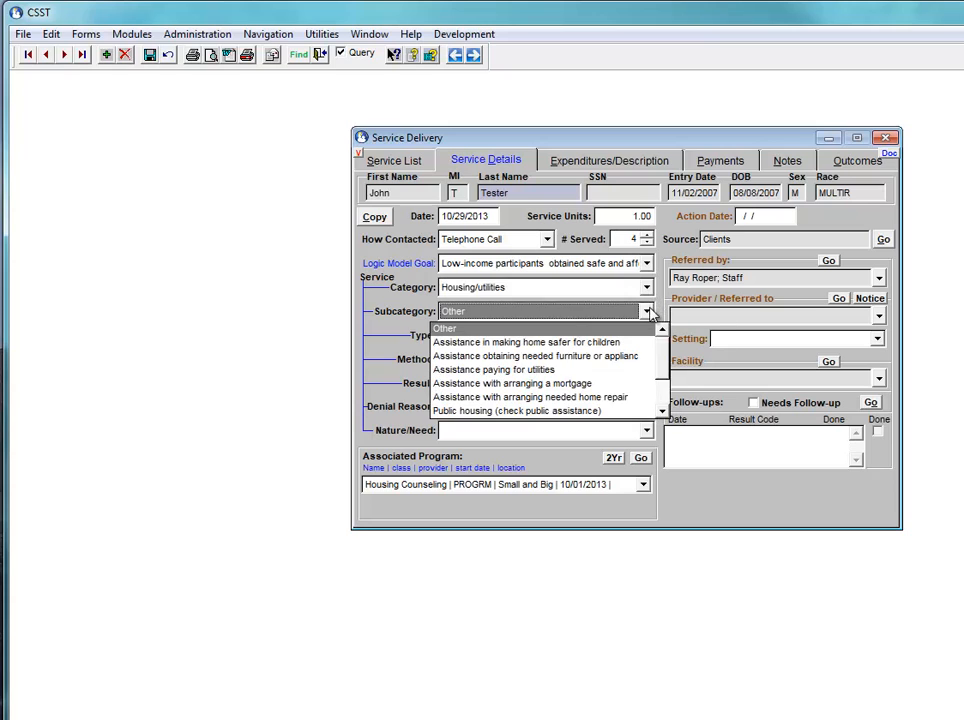
{"action": "left_click", "coordinate": [575, 400]}
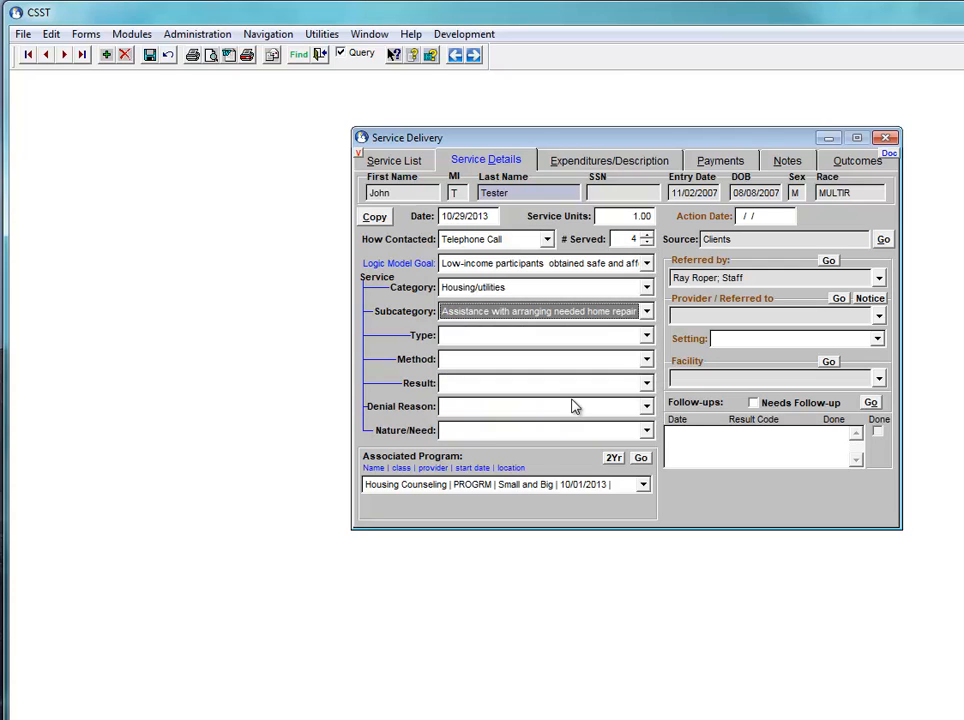
Set the service type to Direct Service and the method to Record Review.
{"action": "left_click", "coordinate": [640, 337]}
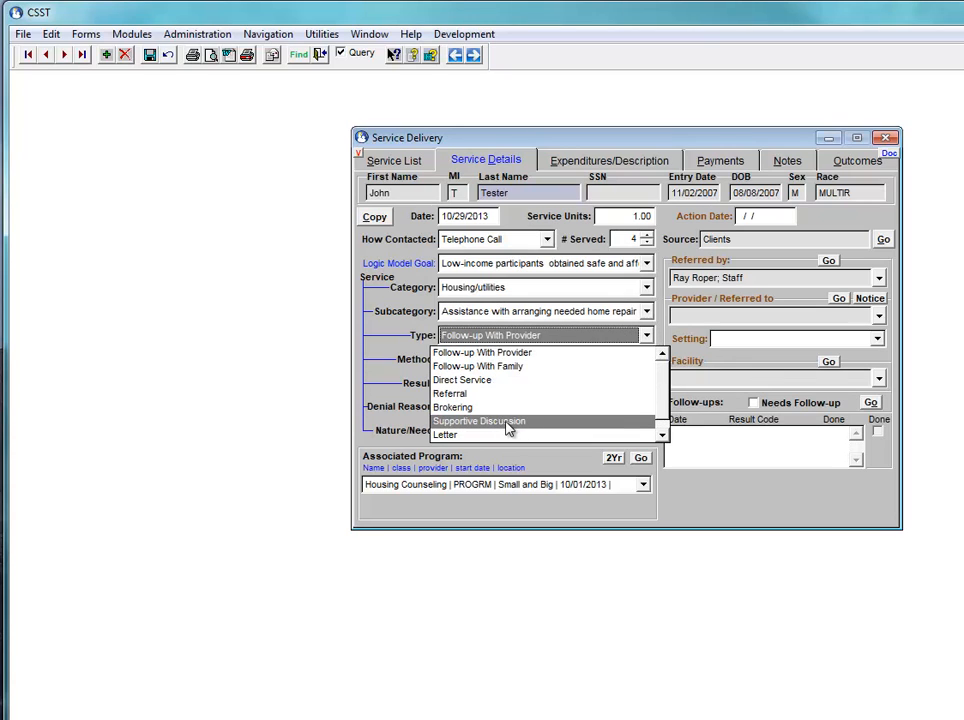
{"action": "left_click", "coordinate": [478, 380]}
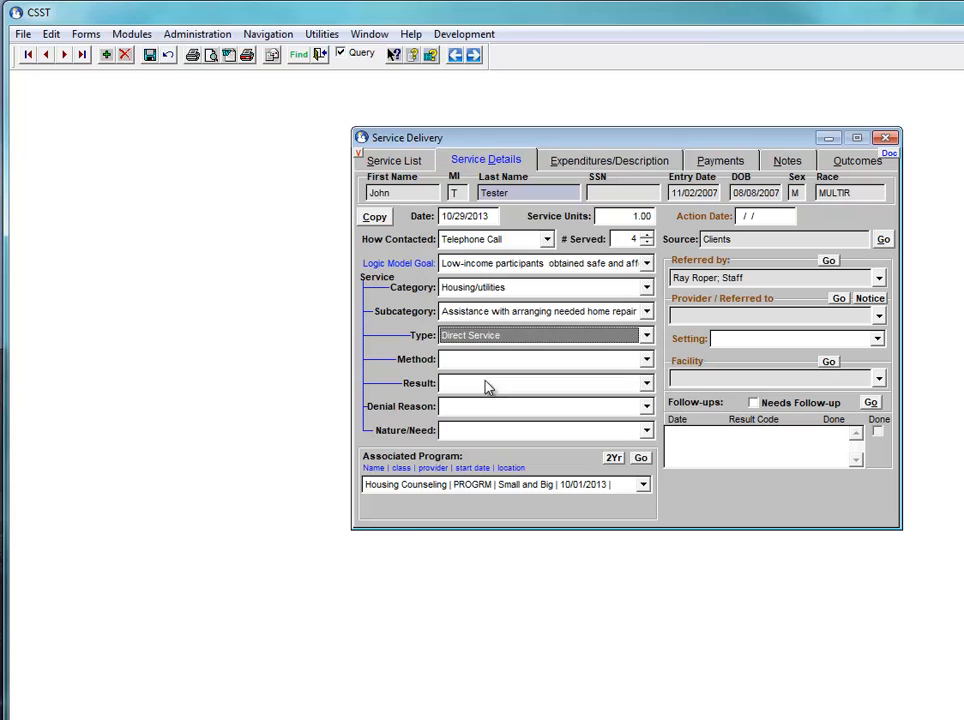
{"action": "left_click", "coordinate": [646, 360]}
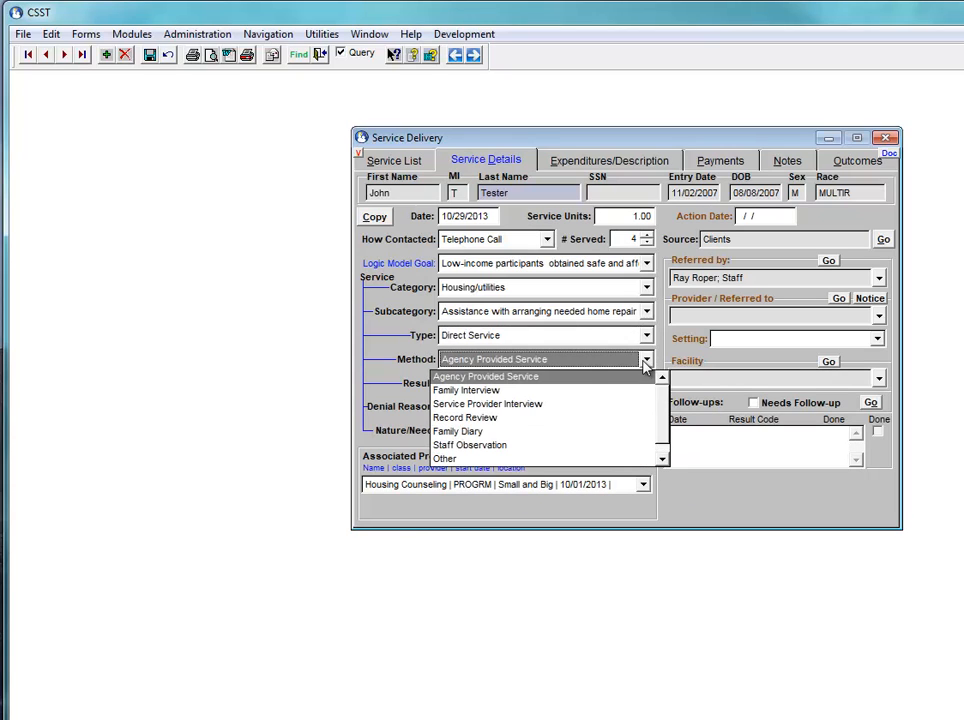
{"action": "left_click", "coordinate": [494, 418]}
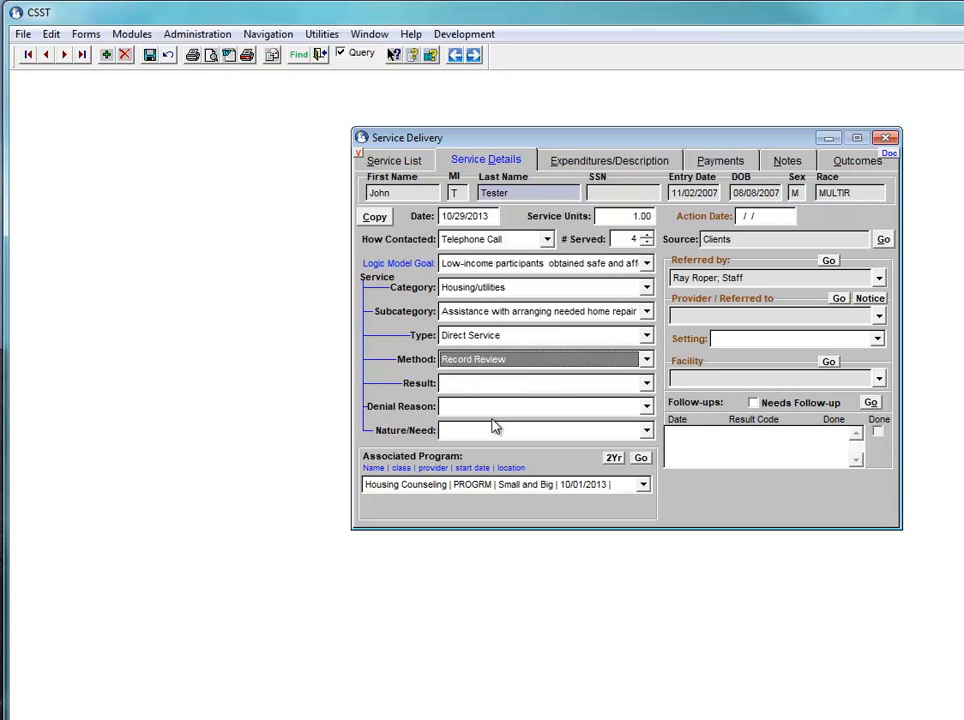
Set the service result to Service Ongoing and the nature/need to Pending employment.
{"action": "left_click", "coordinate": [647, 385]}
{"action": "left_click", "coordinate": [647, 385]}
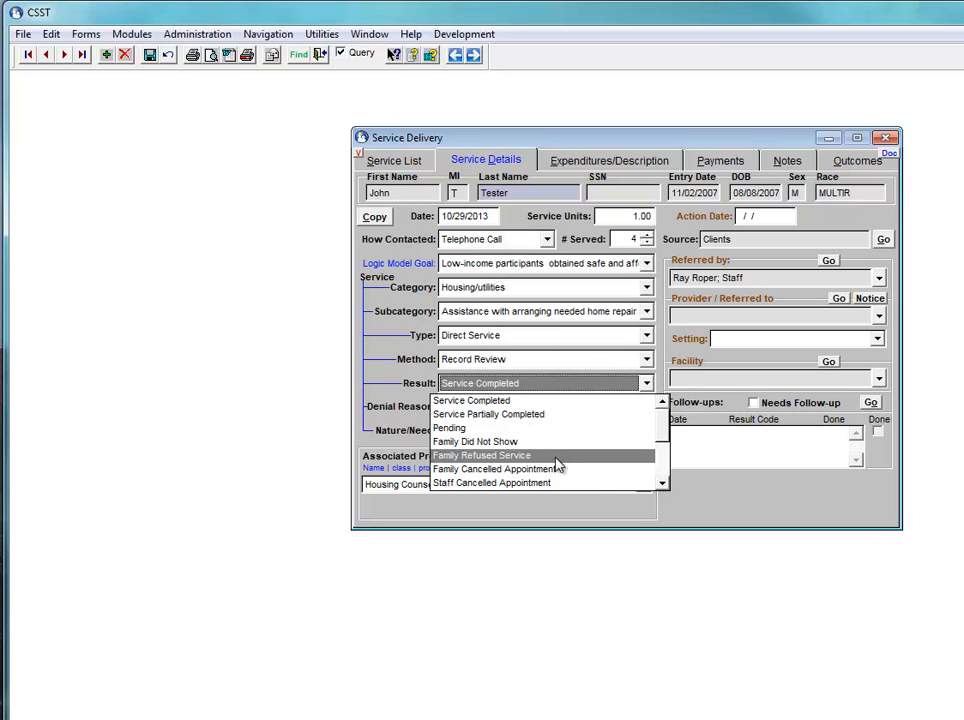
{"action": "left_click", "coordinate": [661, 468]}
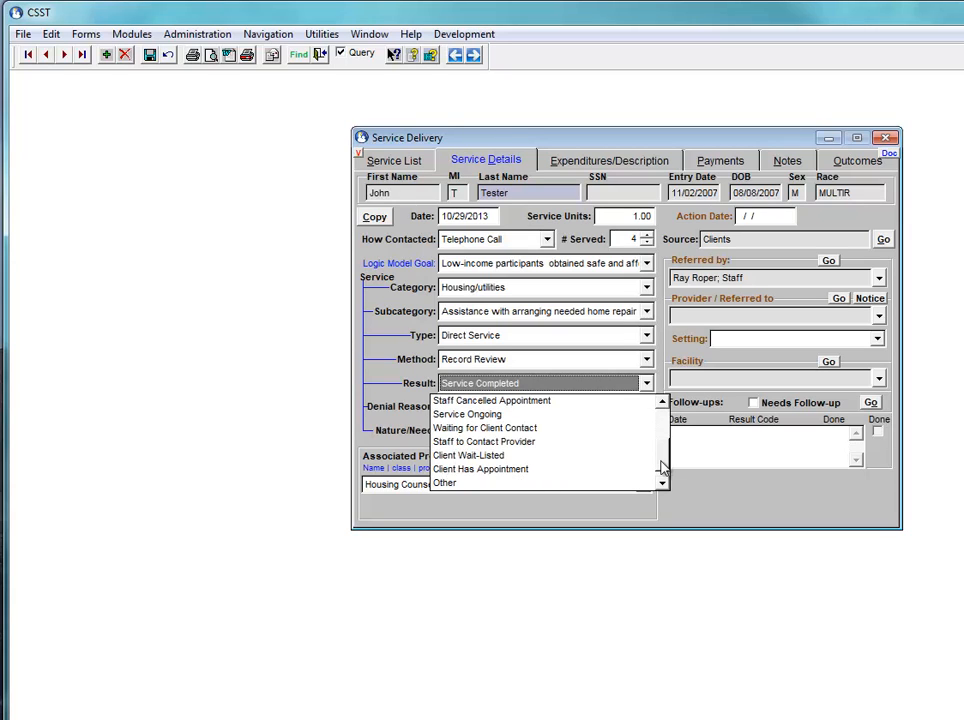
{"action": "left_click", "coordinate": [462, 414]}
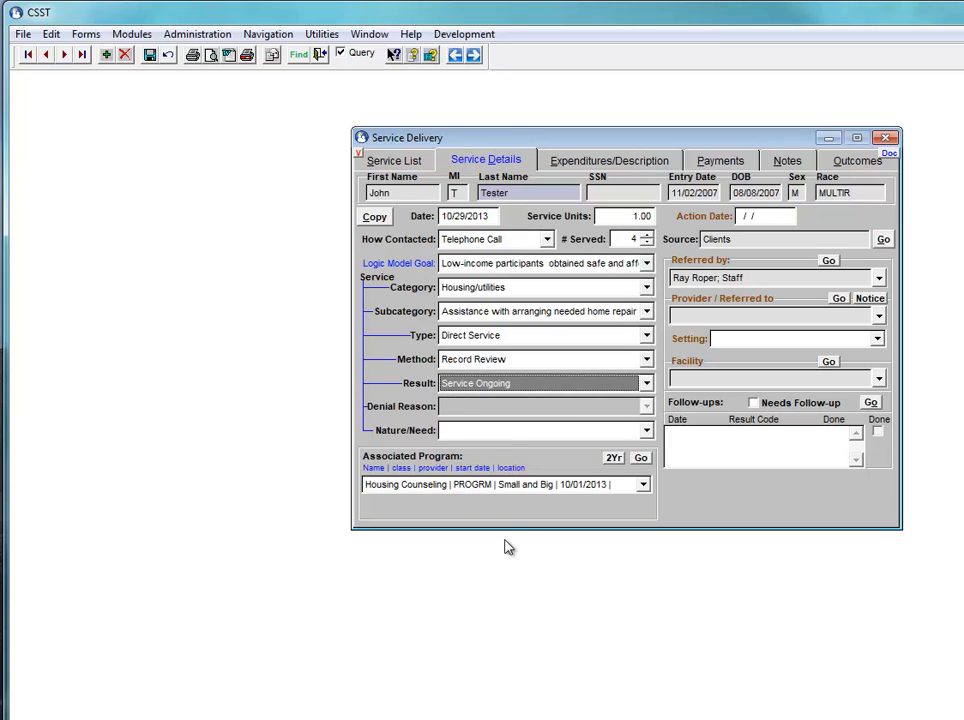
{"action": "left_click", "coordinate": [646, 430]}
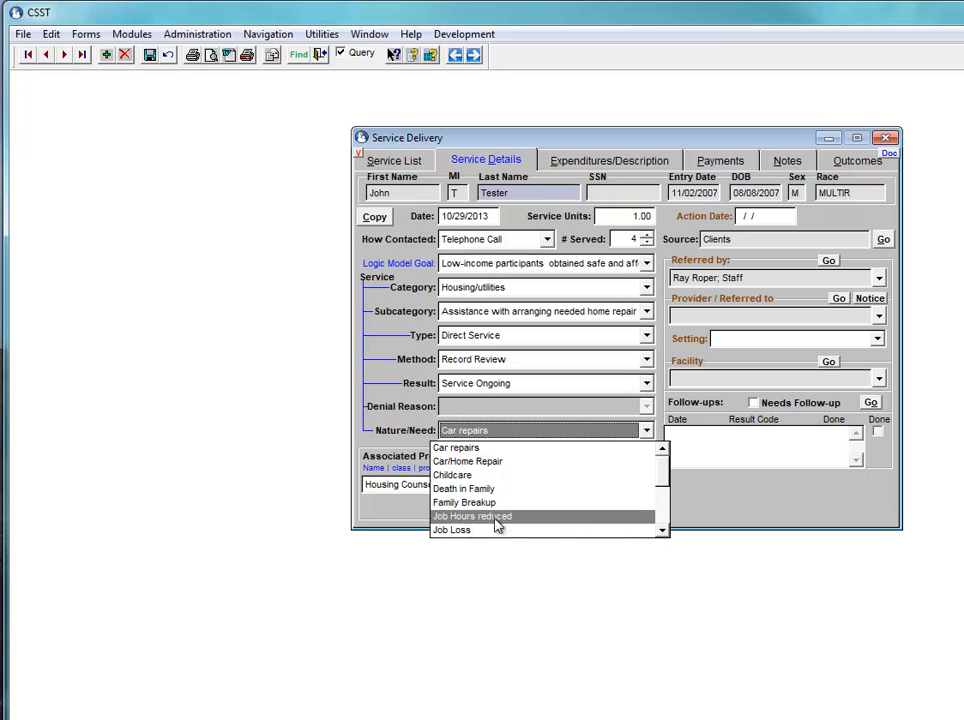
{"action": "left_click_drag", "start_coordinate": [665, 486], "coordinate": [663, 506]}
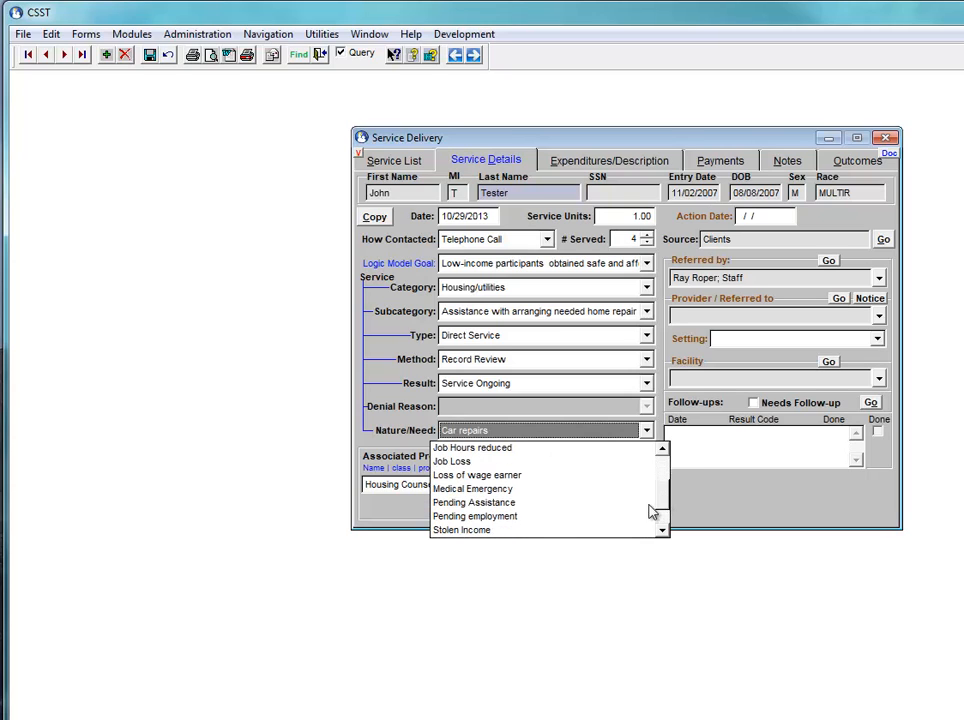
{"action": "left_click", "coordinate": [495, 518]}
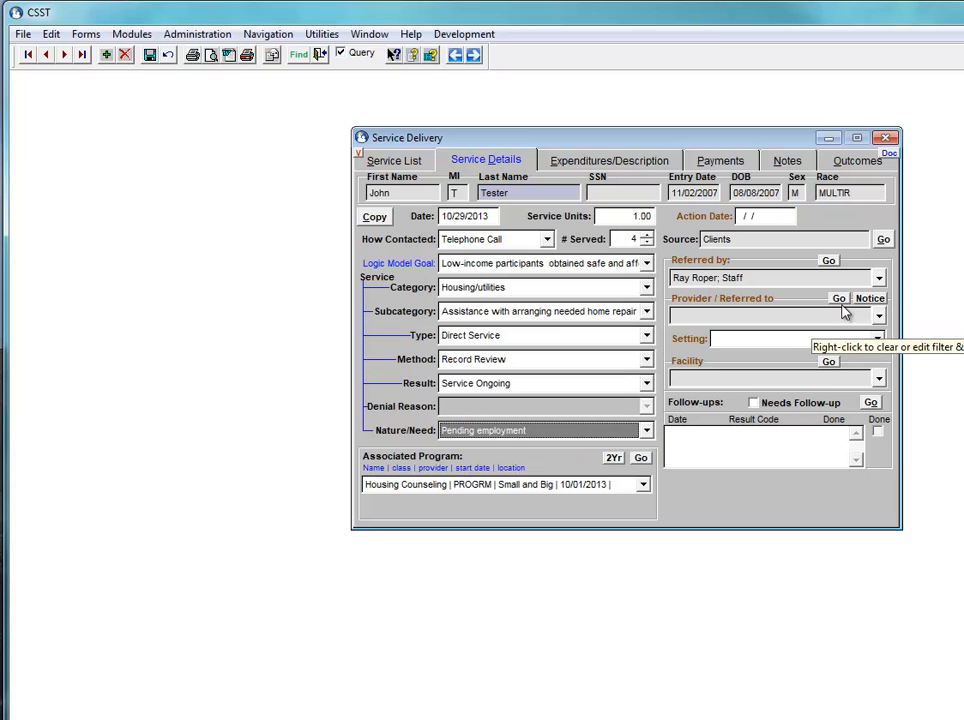
Set the provider to the Adult Protective Services/Homeless Prevention program and save the record, accepting the Housing Counseling enrollment.
{"action": "left_click", "coordinate": [878, 315]}
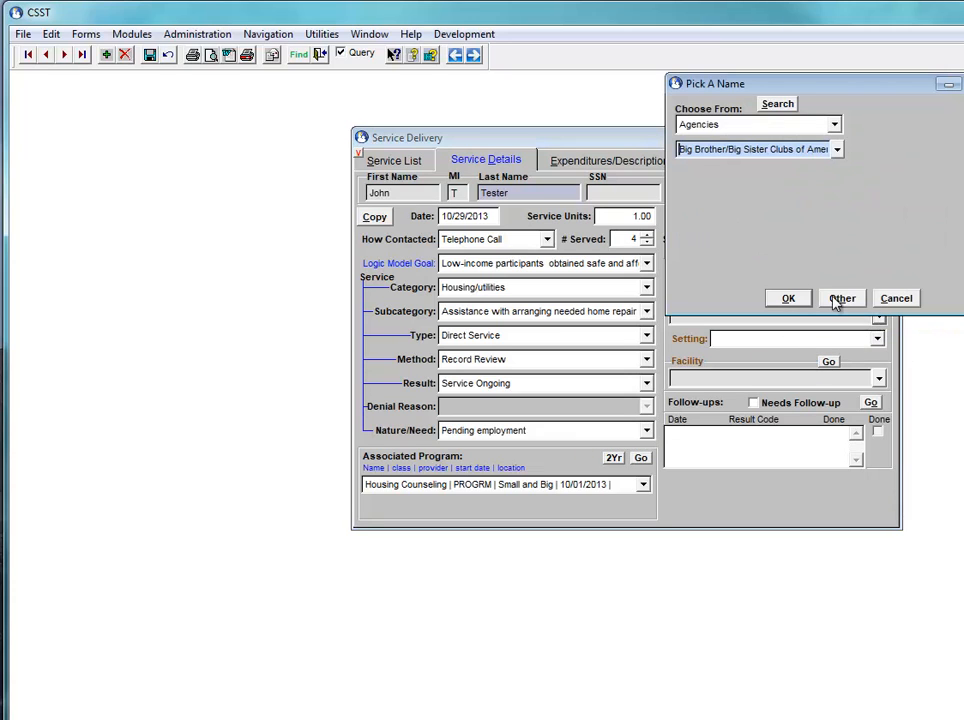
{"action": "left_click", "coordinate": [834, 124]}
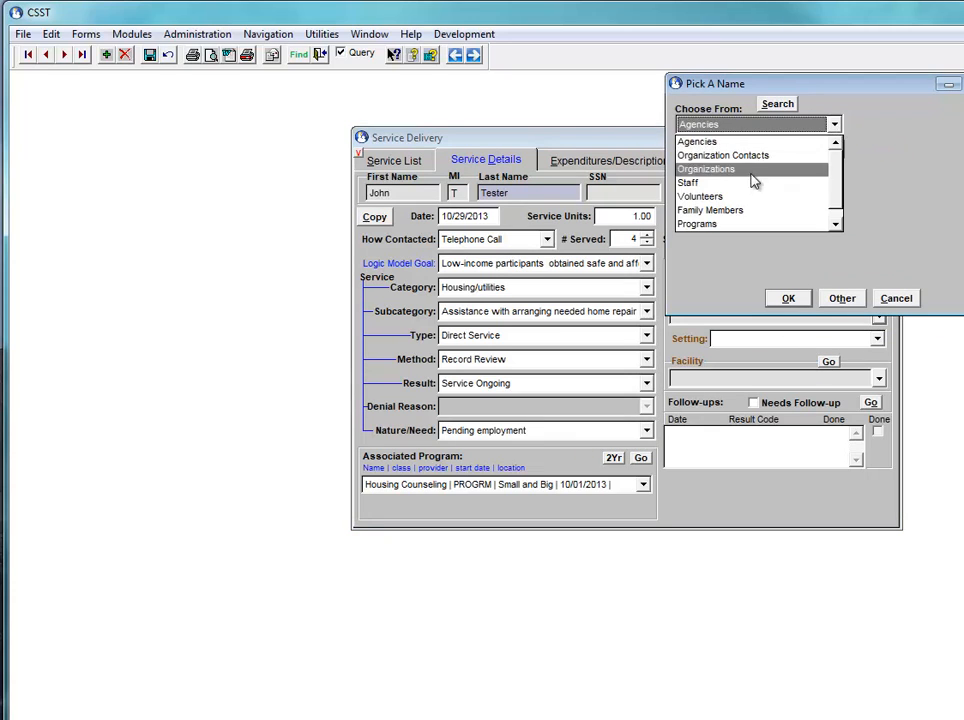
{"action": "left_click", "coordinate": [741, 226]}
{"action": "left_click", "coordinate": [836, 150]}
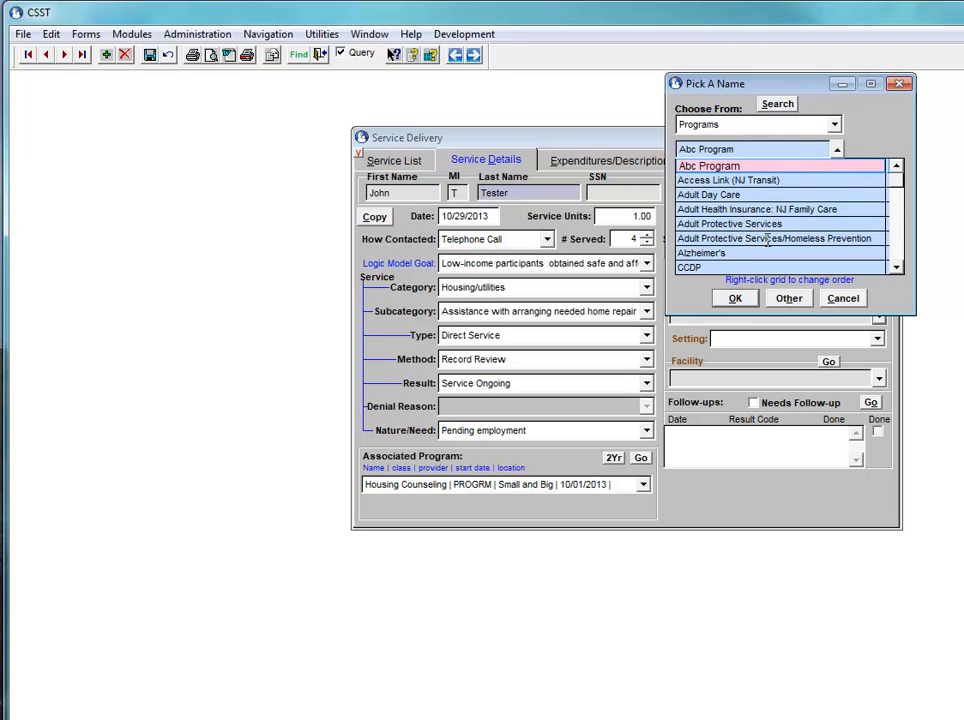
{"action": "left_click", "coordinate": [778, 240]}
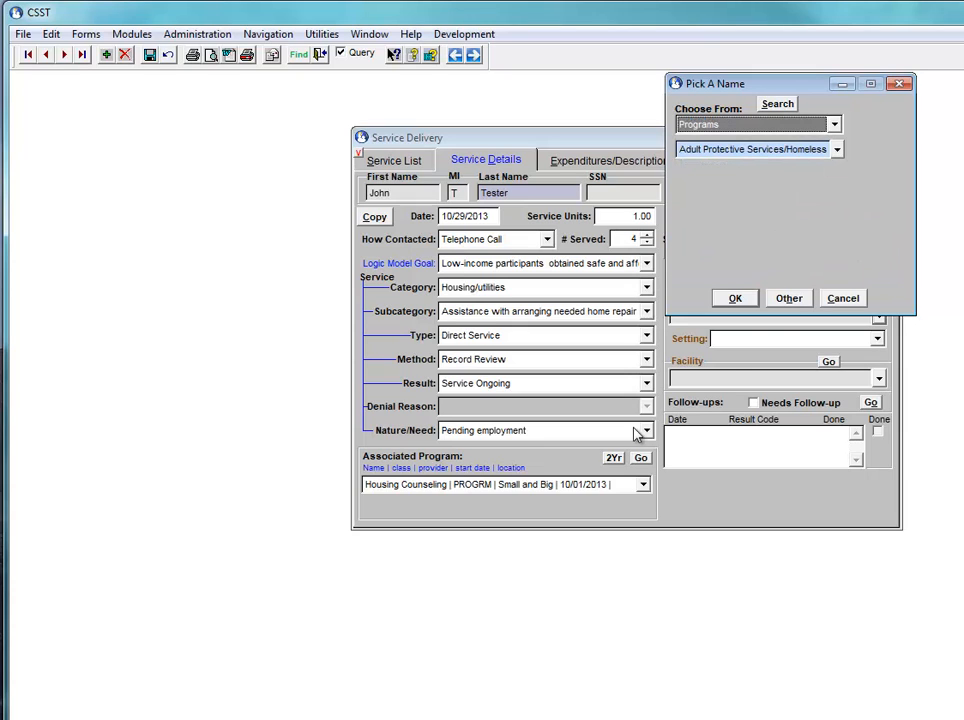
{"action": "left_click", "coordinate": [746, 302]}
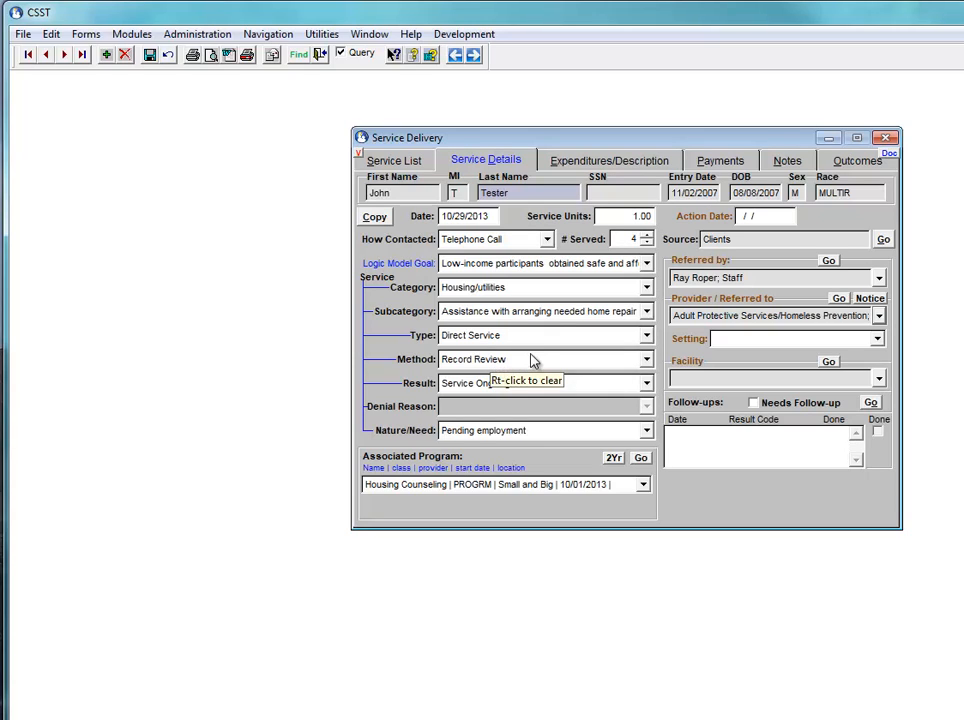
{"action": "left_click", "coordinate": [150, 56]}
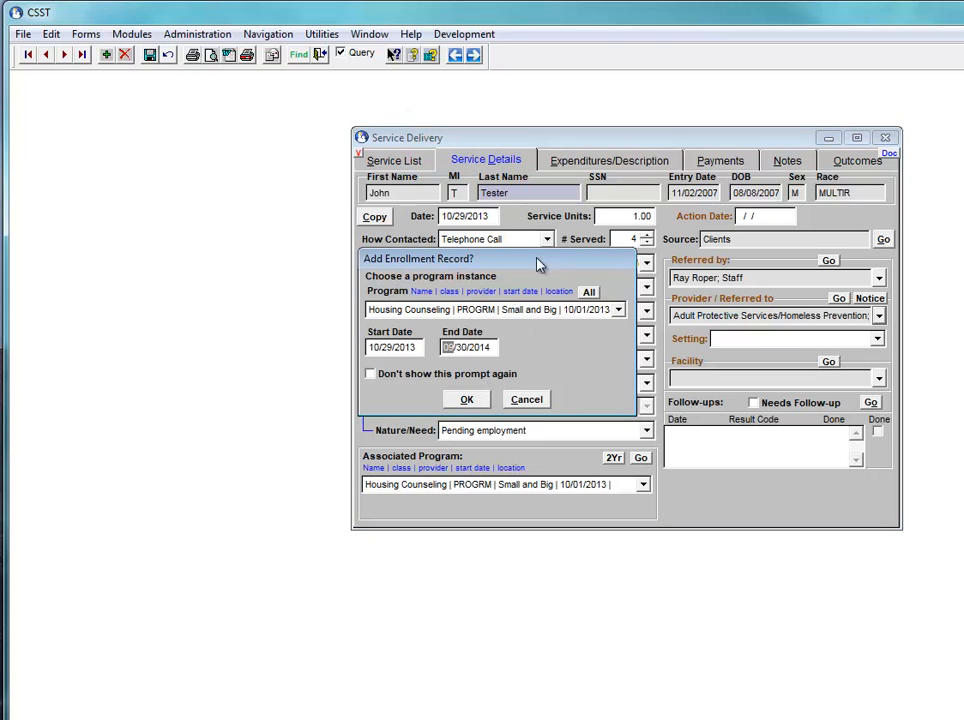
{"action": "left_click", "coordinate": [463, 399]}
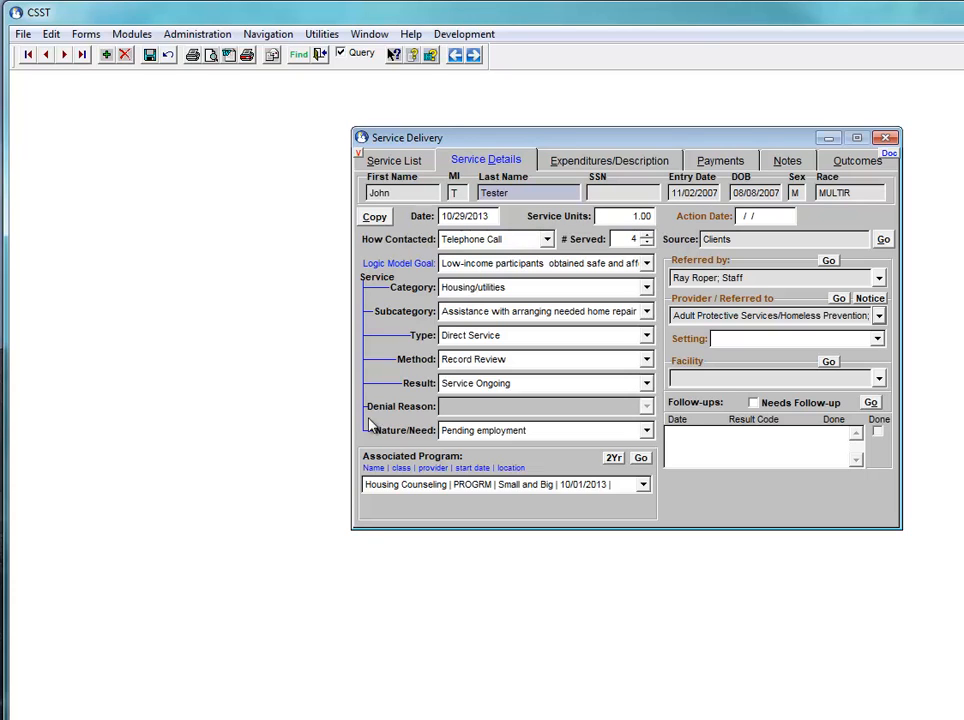
Copy the current service record's field values as the defaults for the Annie's House checklist item.
{"action": "left_click", "coordinate": [374, 218]}
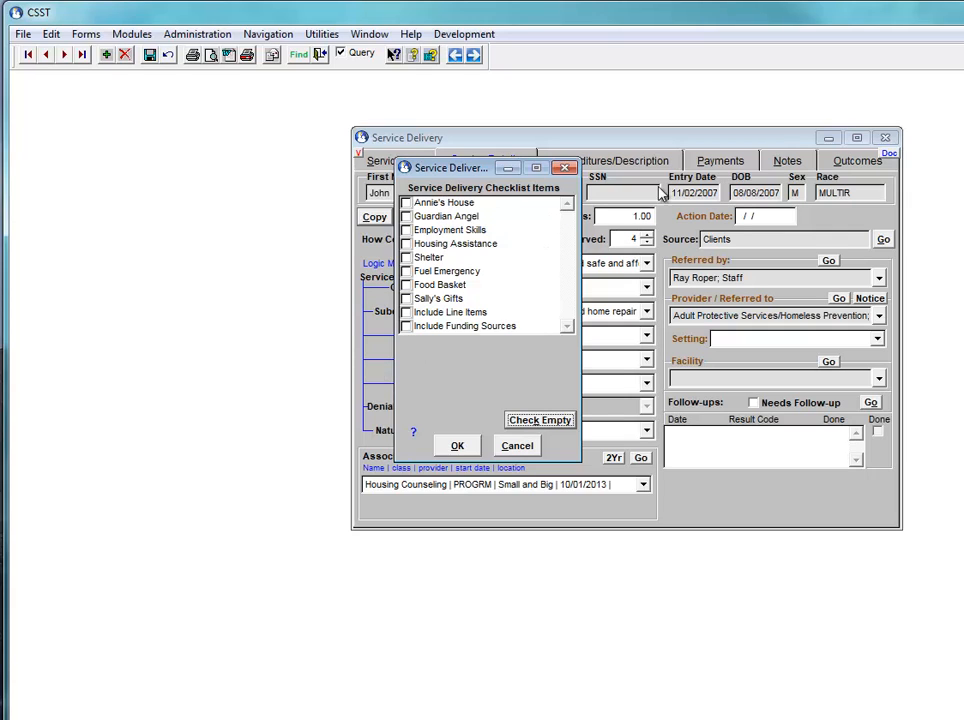
{"action": "double_click", "coordinate": [440, 206]}
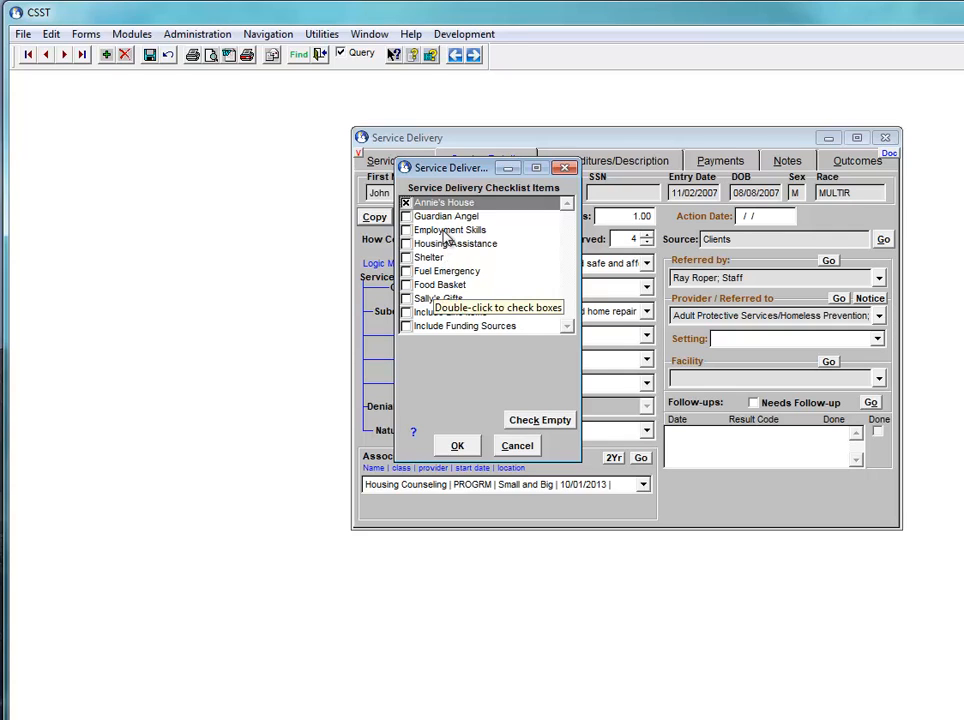
{"action": "left_click", "coordinate": [457, 447]}
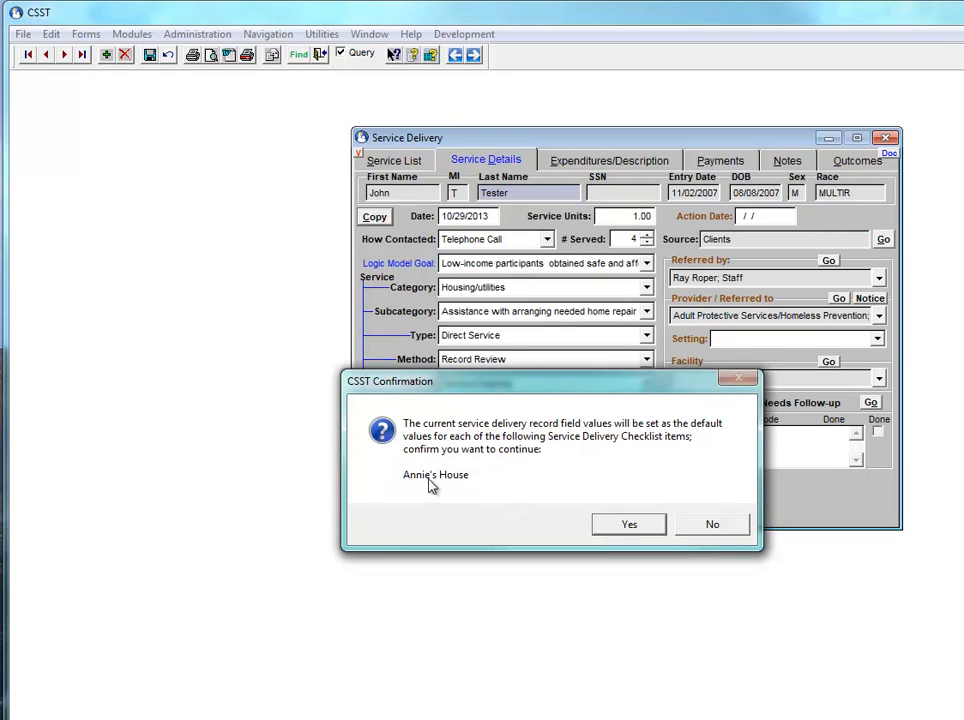
{"action": "left_click", "coordinate": [631, 528]}
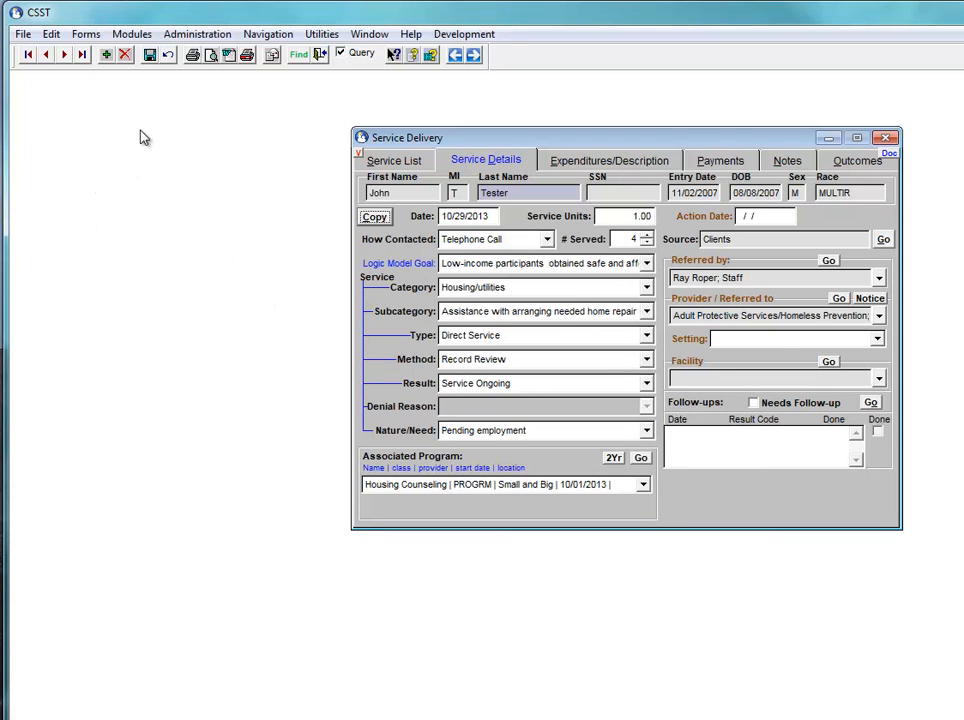
Add an SD Checklist entry for a different client from the Clients list and check the Annie's House item.
{"action": "left_click", "coordinate": [107, 56]}
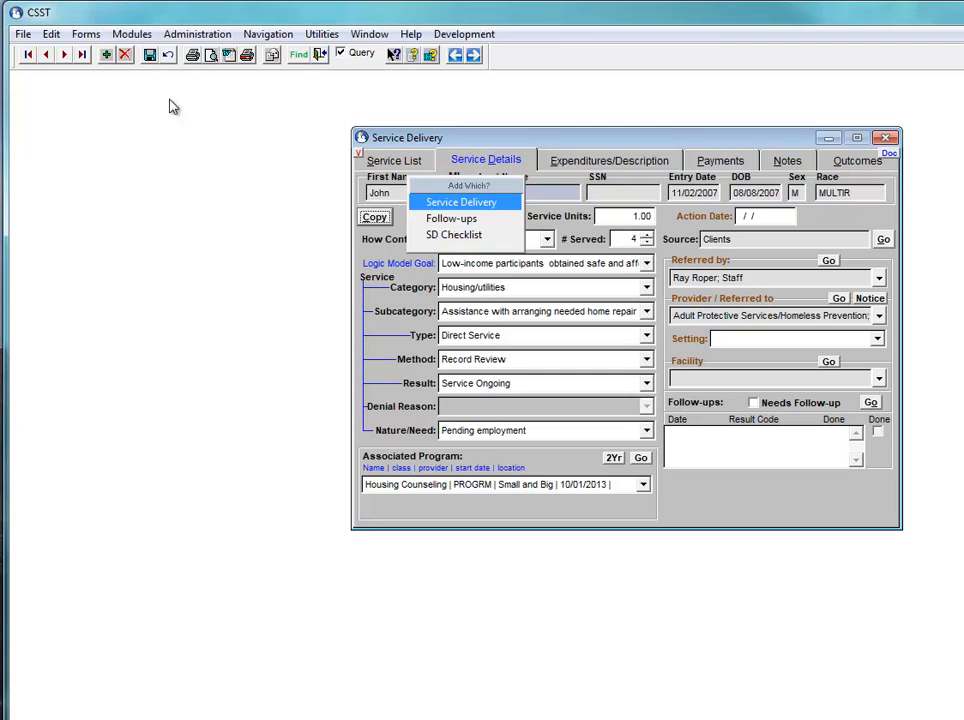
{"action": "left_click", "coordinate": [465, 236]}
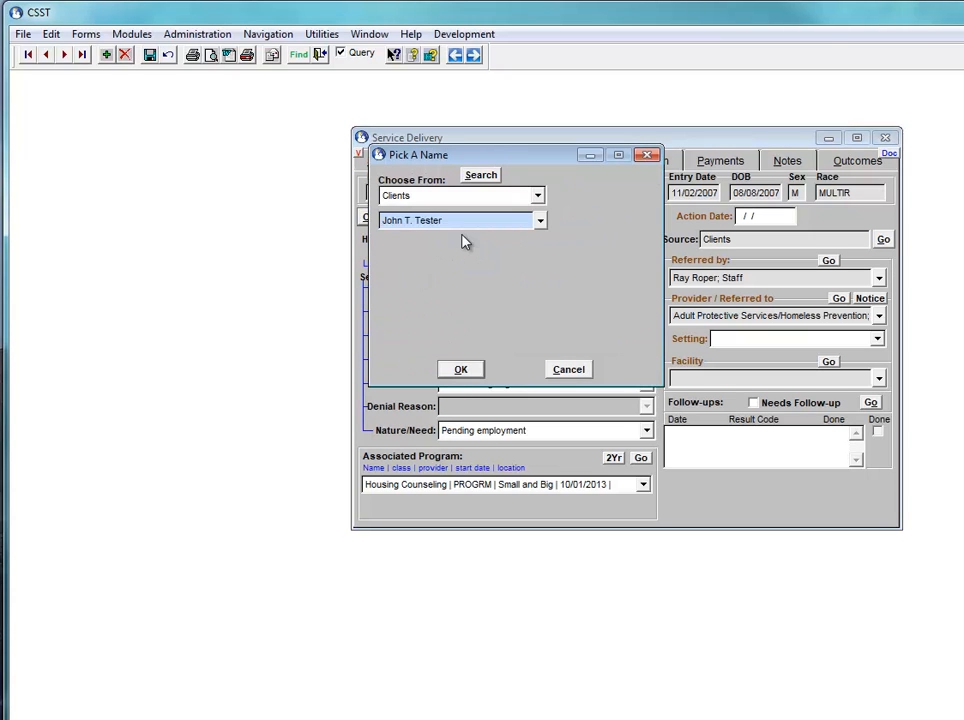
{"action": "left_click", "coordinate": [540, 222]}
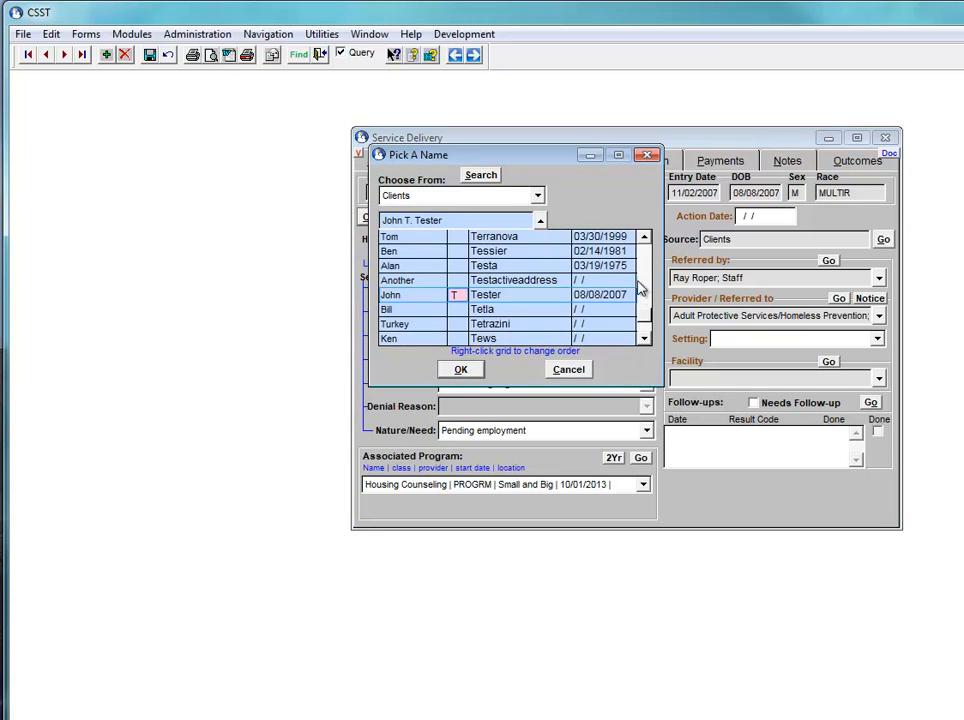
{"action": "left_click_drag", "start_coordinate": [645, 318], "coordinate": [645, 275]}
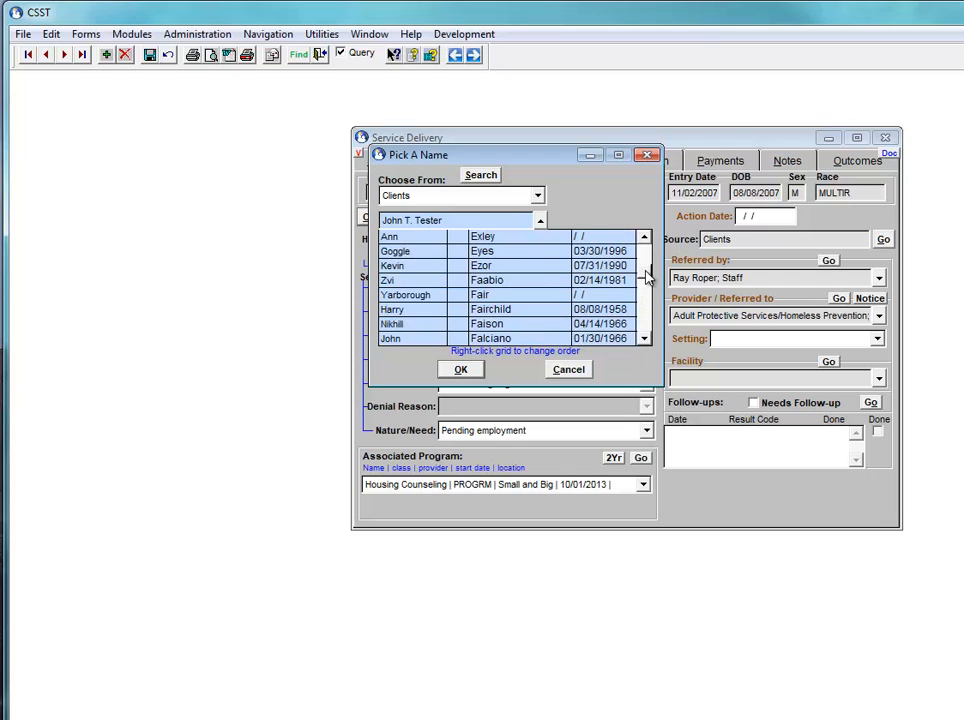
{"action": "left_click", "coordinate": [490, 252]}
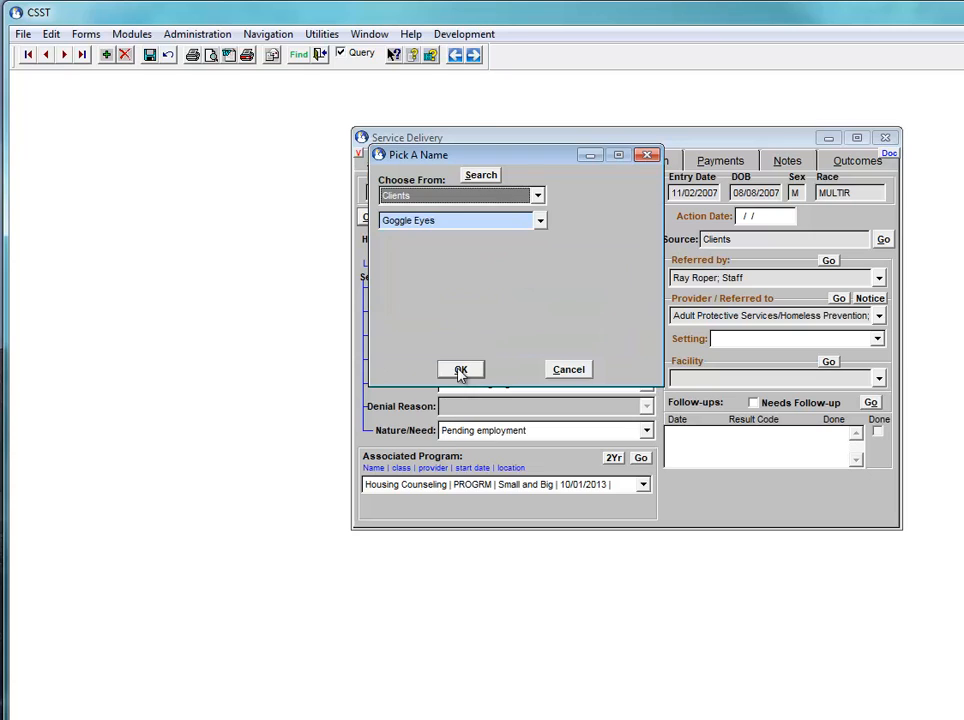
{"action": "left_click", "coordinate": [459, 370]}
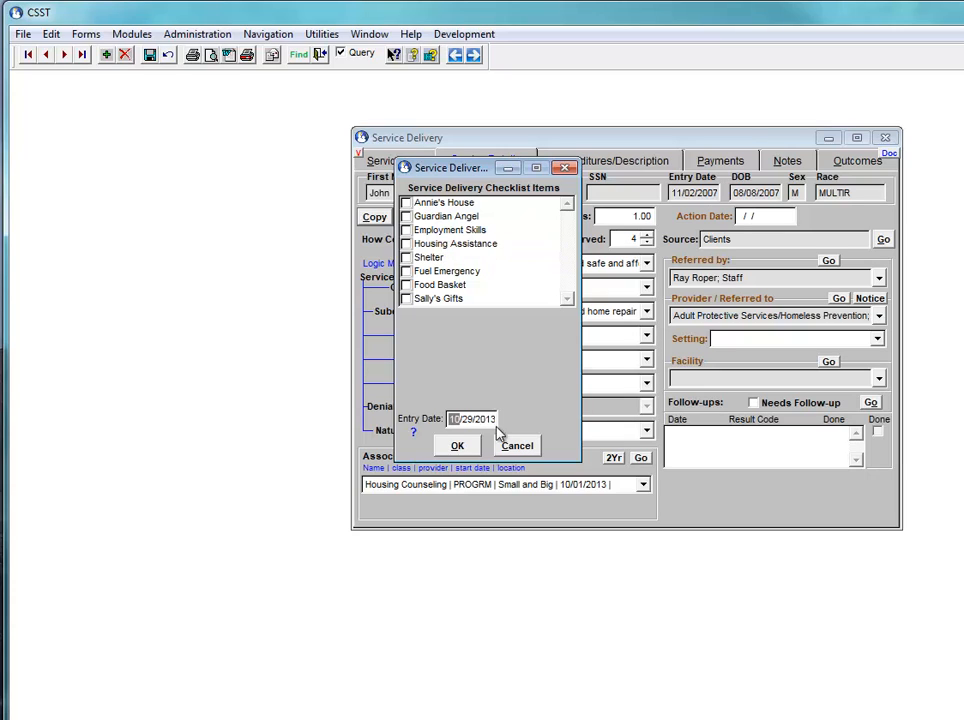
{"action": "double_click", "coordinate": [438, 204]}
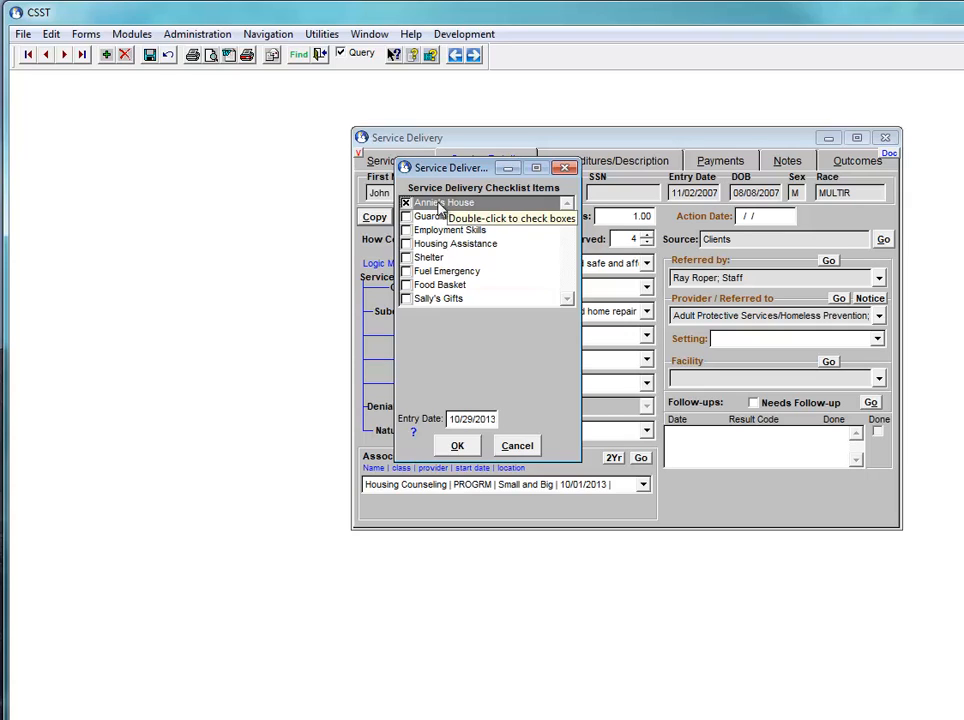
{"action": "double_click", "coordinate": [428, 258]}
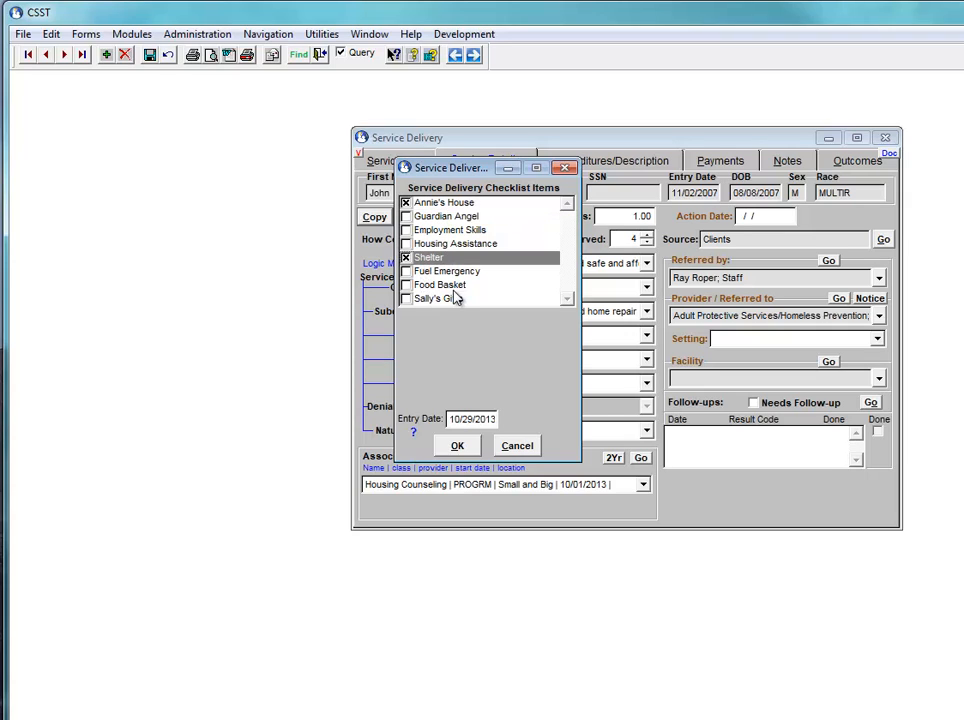
{"action": "double_click", "coordinate": [440, 285]}
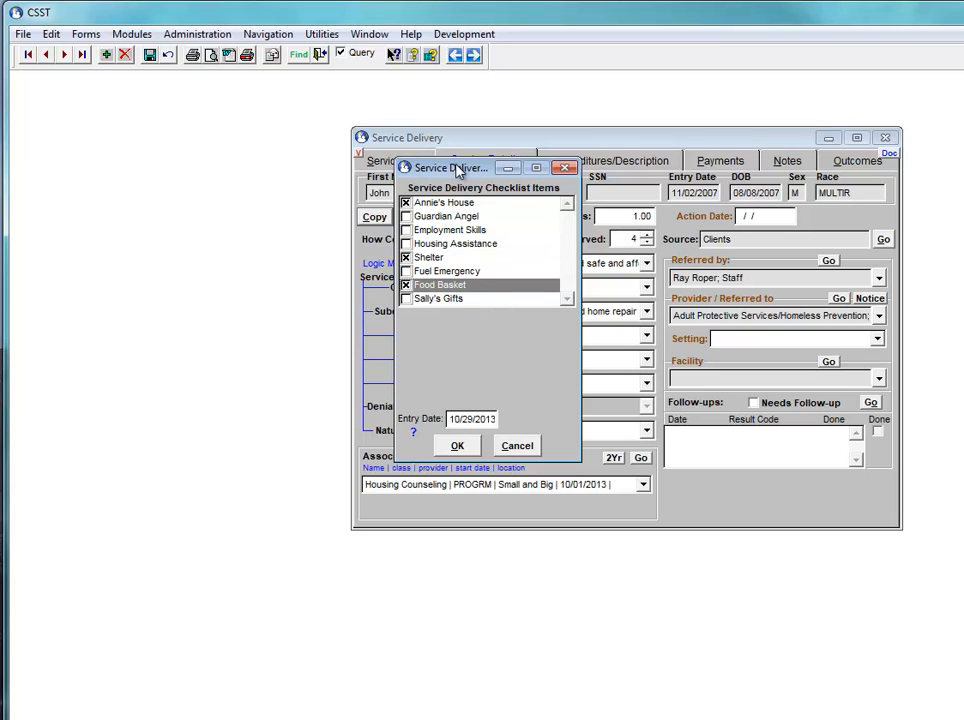
{"action": "mouse_move", "coordinate": [457, 170]}
{"action": "left_mouse_down"}
{"action": "mouse_move", "coordinate": [466, 217]}
{"action": "mouse_move", "coordinate": [533, 222]}
{"action": "mouse_move", "coordinate": [658, 207]}
{"action": "mouse_move", "coordinate": [436, 192]}
{"action": "mouse_move", "coordinate": [453, 193]}
{"action": "left_mouse_up"}
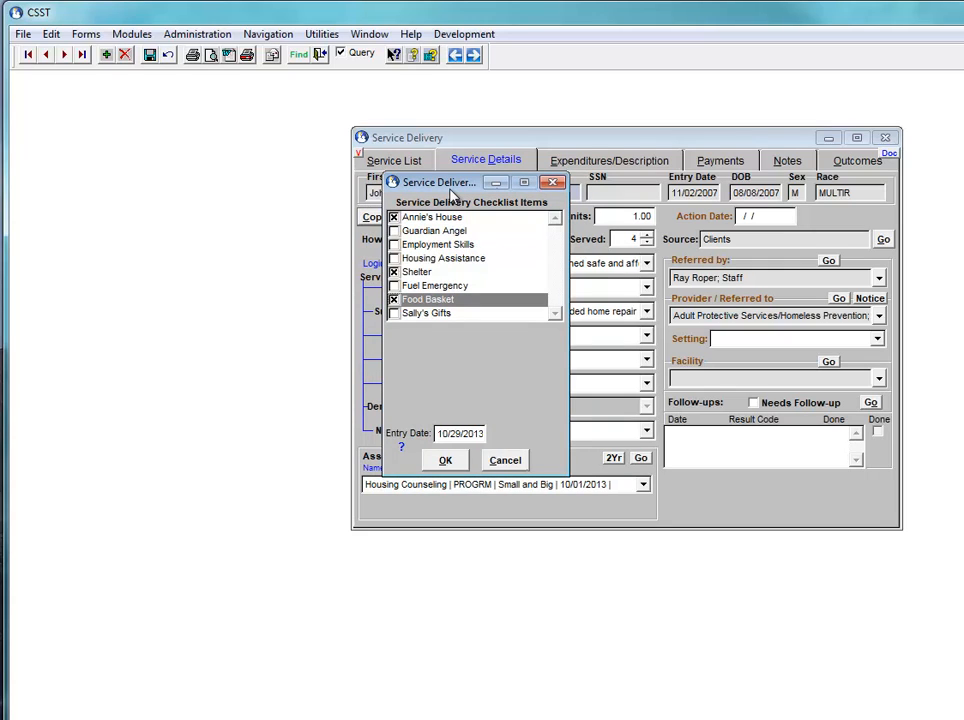
{"action": "left_click", "coordinate": [413, 279]}
{"action": "double_click", "coordinate": [413, 278]}
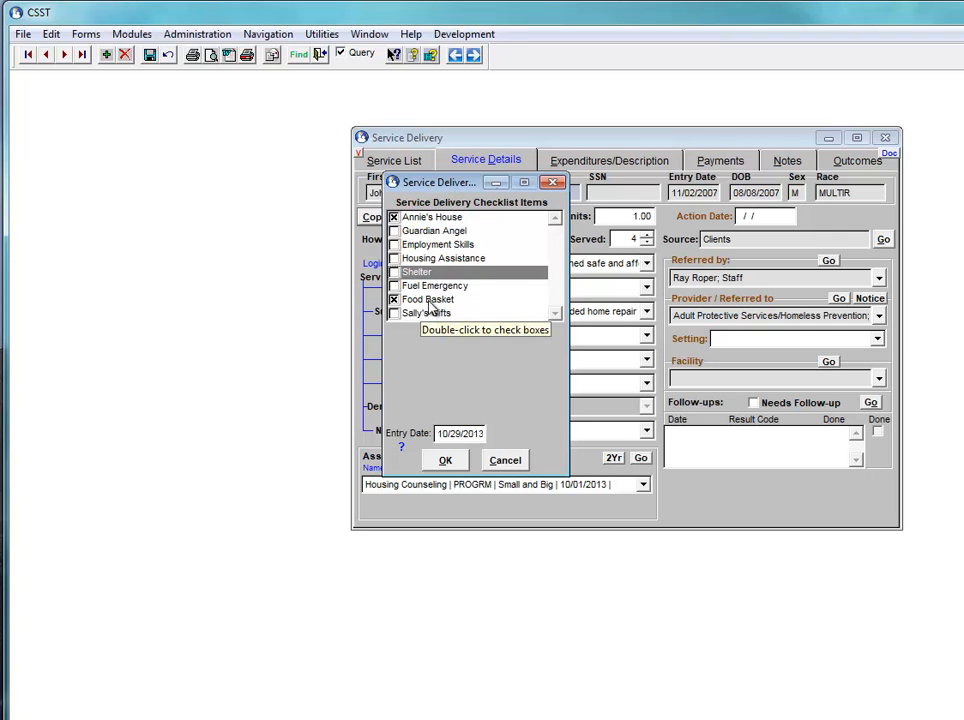
{"action": "double_click", "coordinate": [424, 300]}
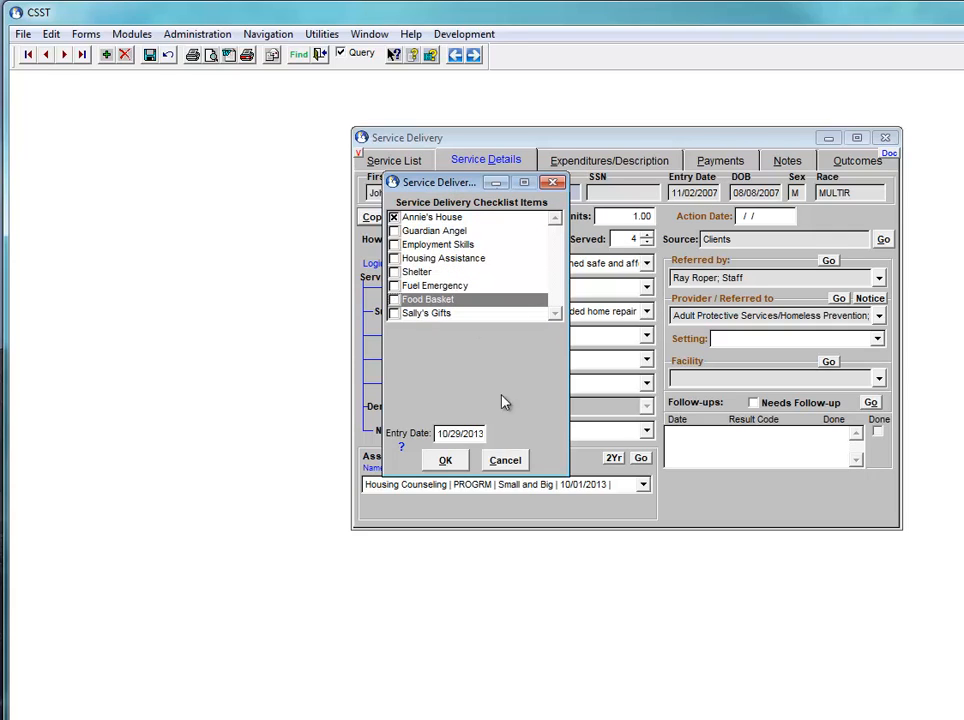
Create and save the checklist service with an entry date of 09/26/2013, and review its logic model outcomes.
{"action": "left_click", "coordinate": [465, 439]}
{"action": "key", "text": "Down"}
{"action": "left_click", "coordinate": [452, 434]}
{"action": "left_click", "coordinate": [447, 465]}
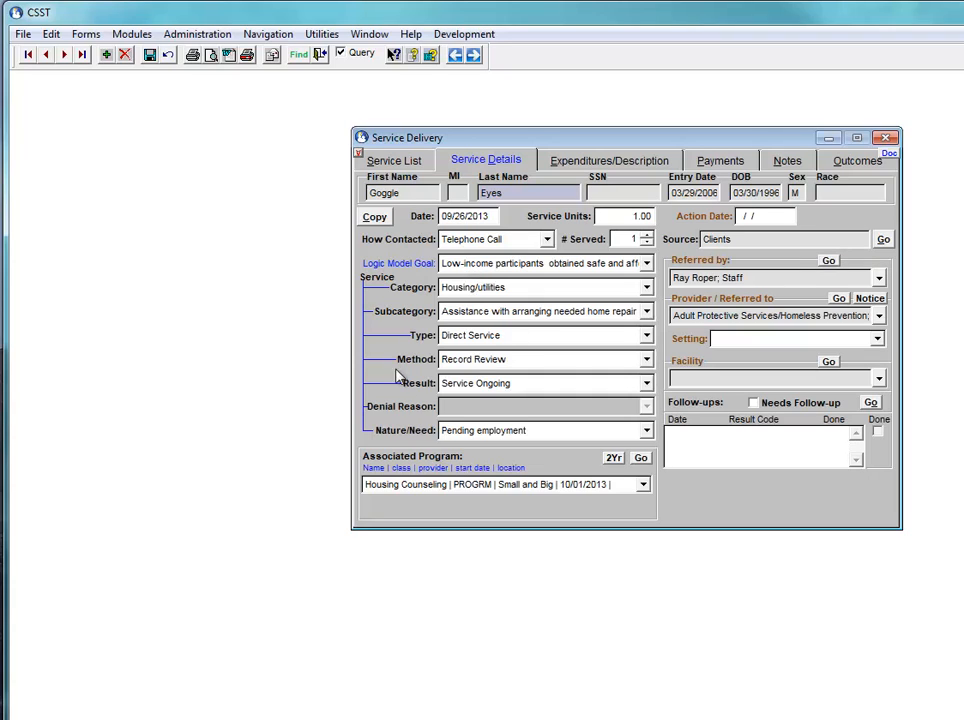
{"action": "left_click", "coordinate": [148, 57]}
{"action": "left_click", "coordinate": [857, 162]}
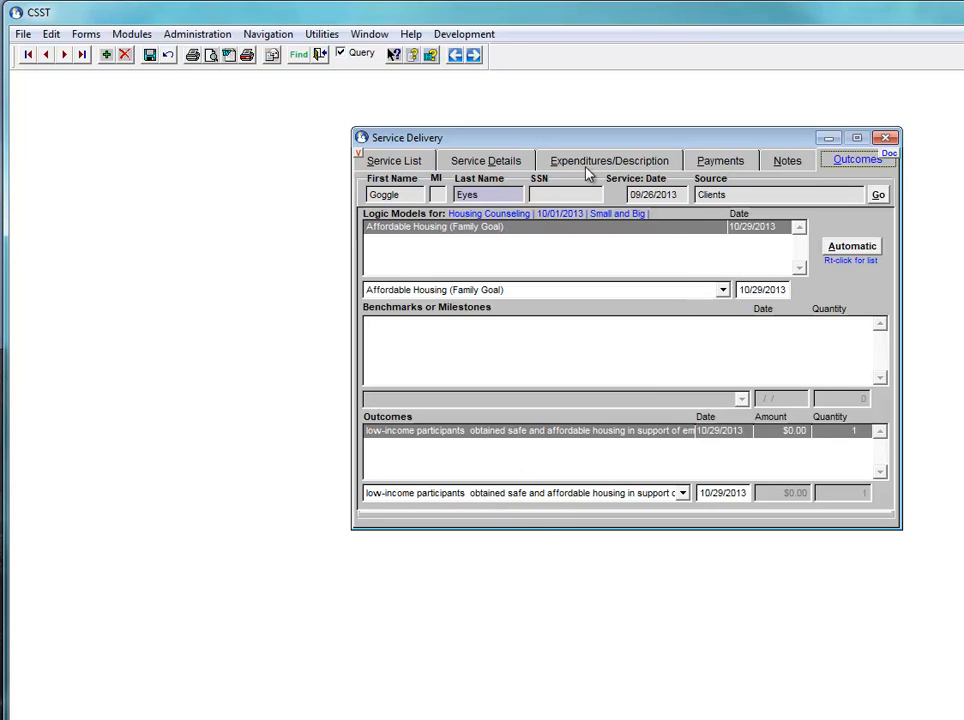
{"action": "left_click", "coordinate": [482, 162]}
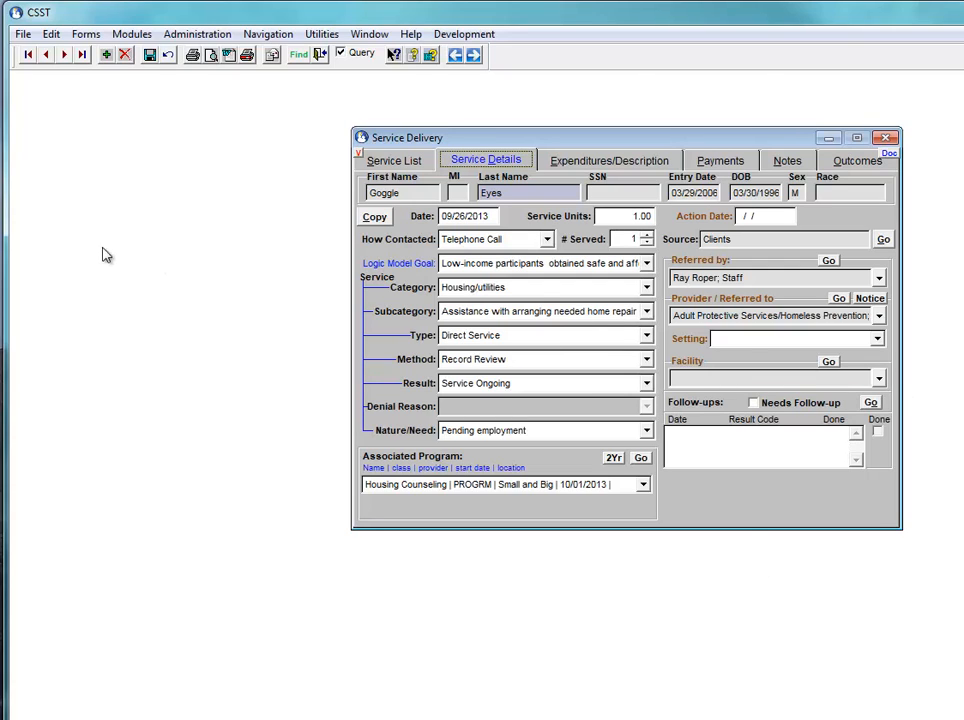
Create an SD Checklist service from the Annie's House item for the client listed two rows below the current one, keeping the 10/29/2013 entry date.
{"action": "left_click", "coordinate": [108, 57]}
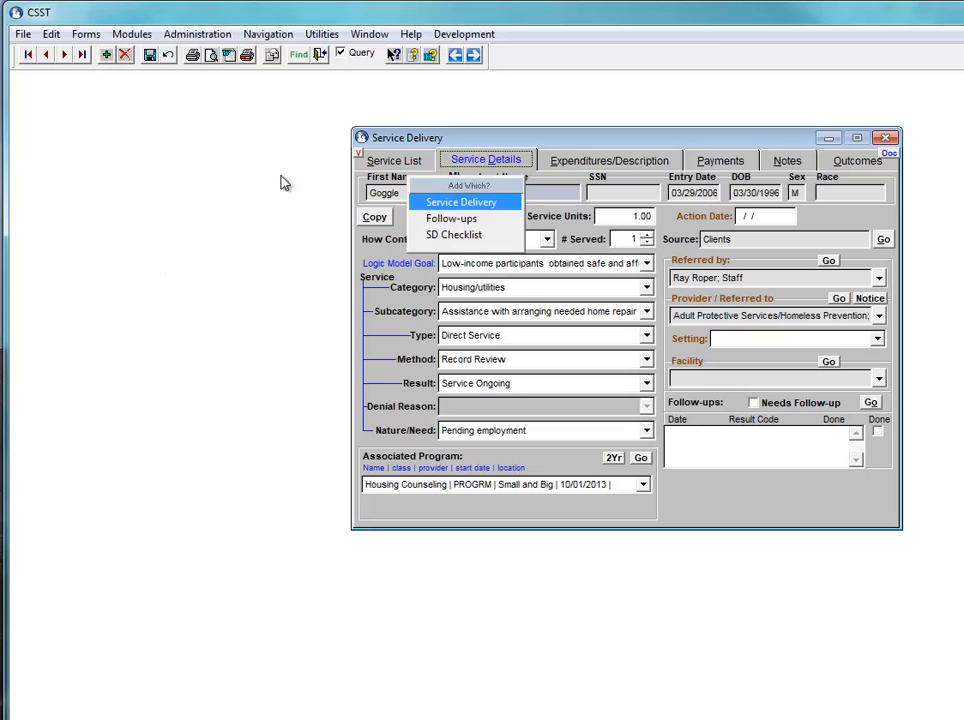
{"action": "left_click", "coordinate": [476, 233]}
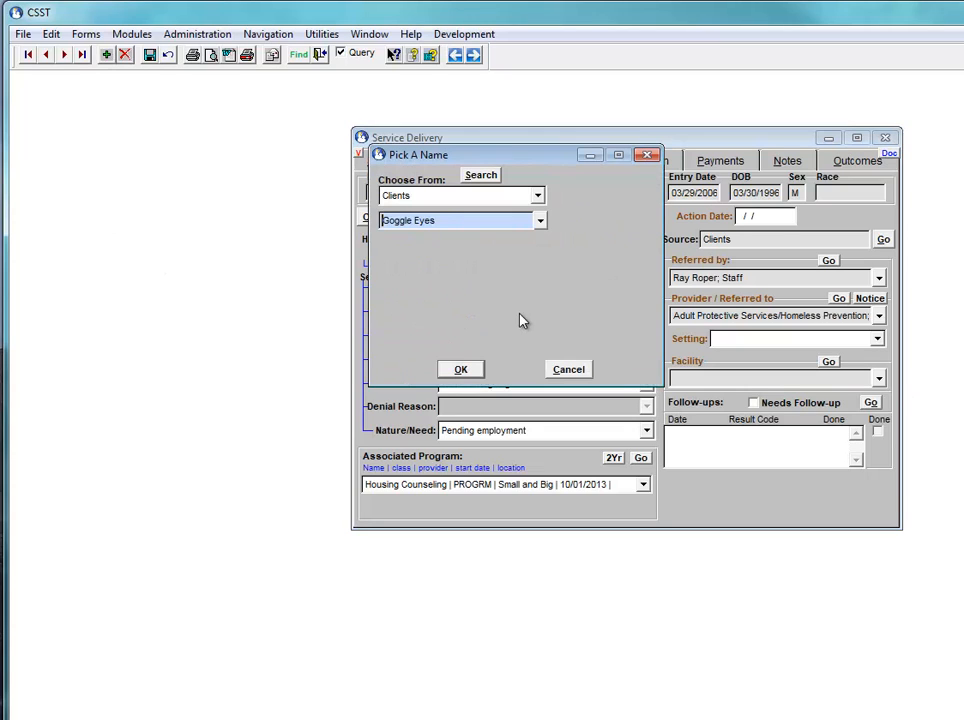
{"action": "left_click", "coordinate": [539, 222]}
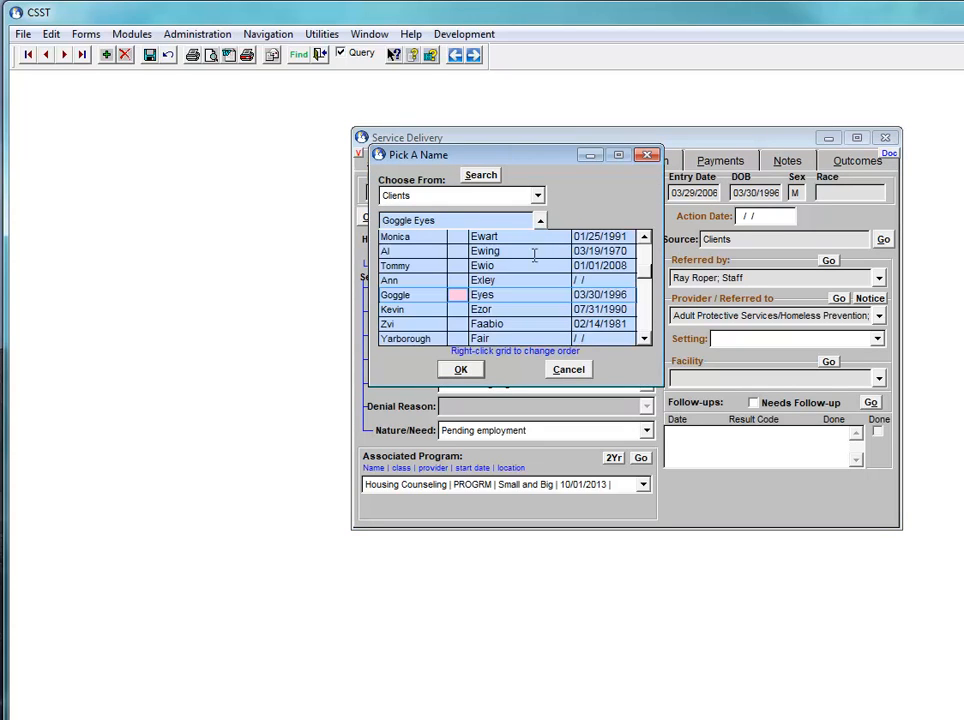
{"action": "left_click", "coordinate": [508, 323]}
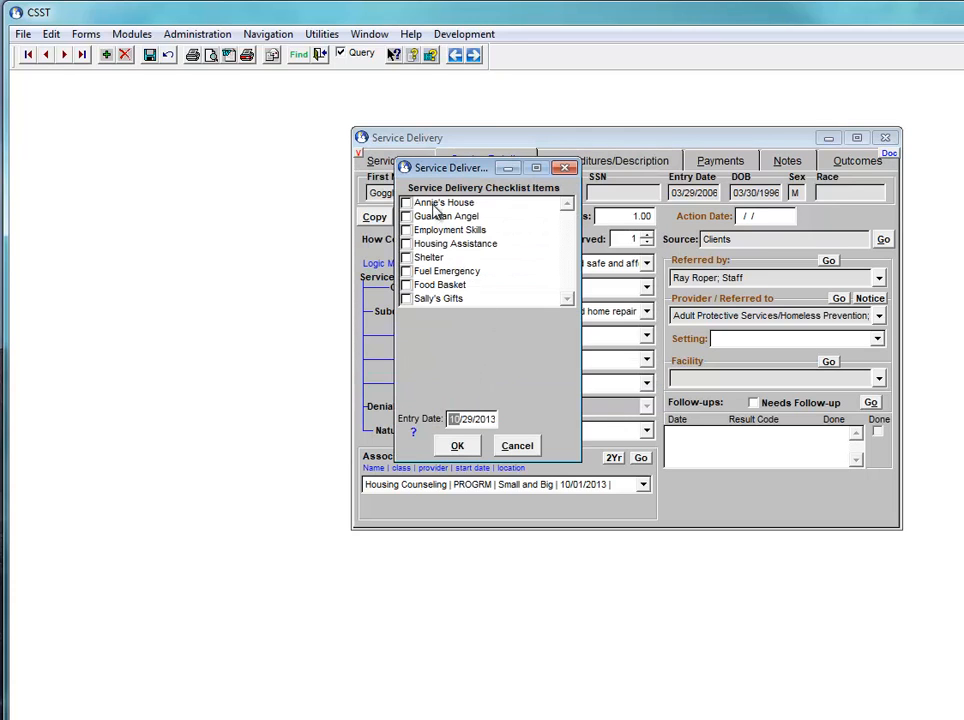
{"action": "left_click", "coordinate": [406, 203]}
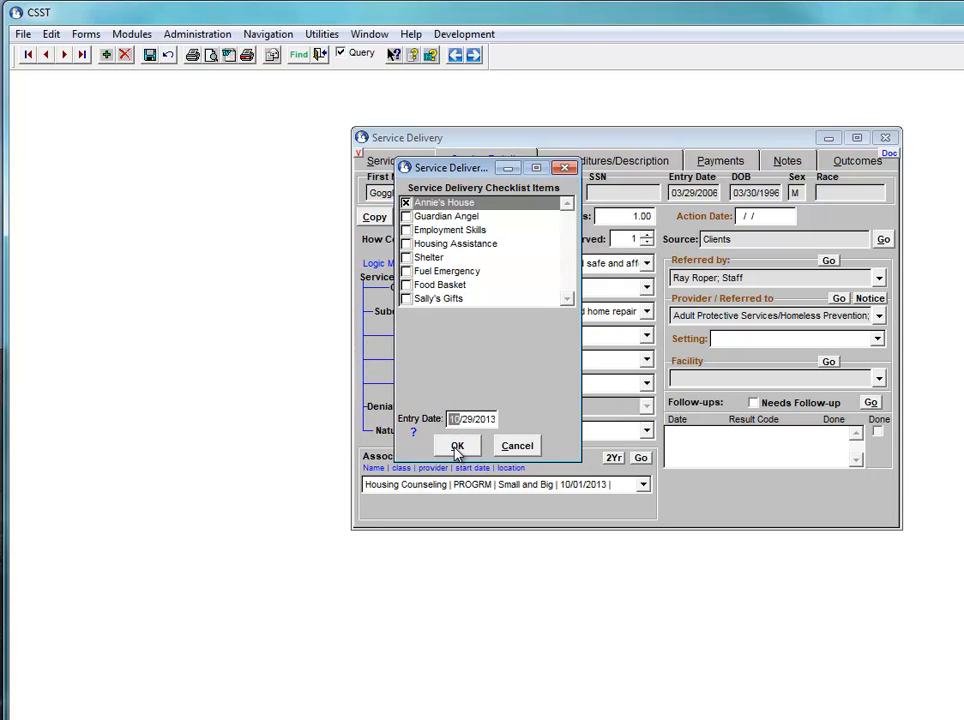
{"action": "left_click", "coordinate": [458, 446]}
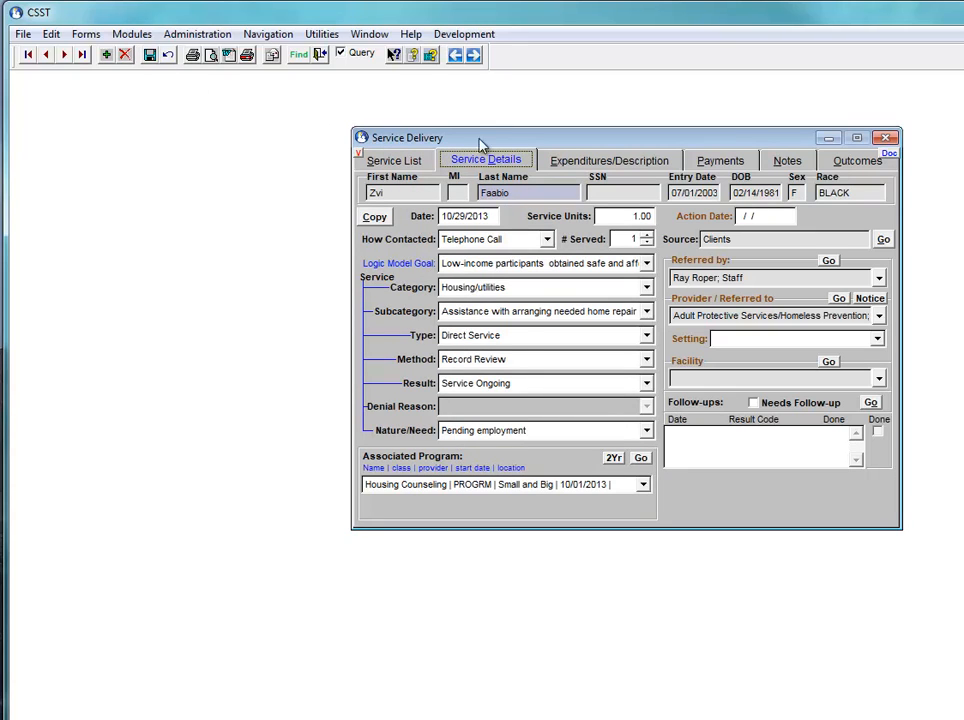
Save the new service record, accept changing the client's status to active, and review the record's logic model outcomes.
{"action": "left_click", "coordinate": [154, 55]}
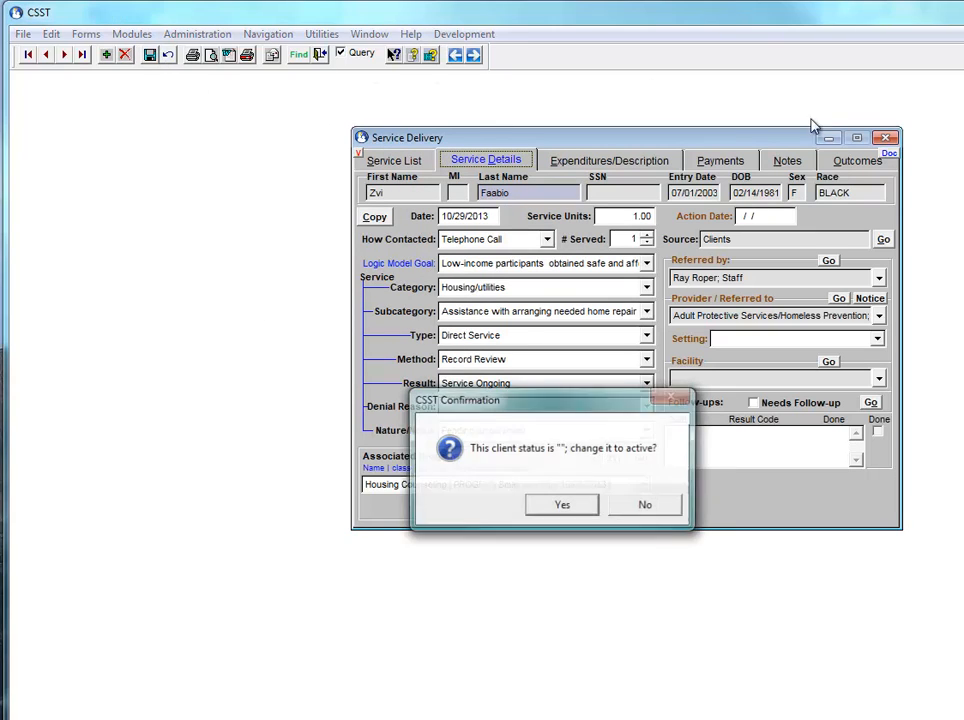
{"action": "left_click", "coordinate": [562, 507]}
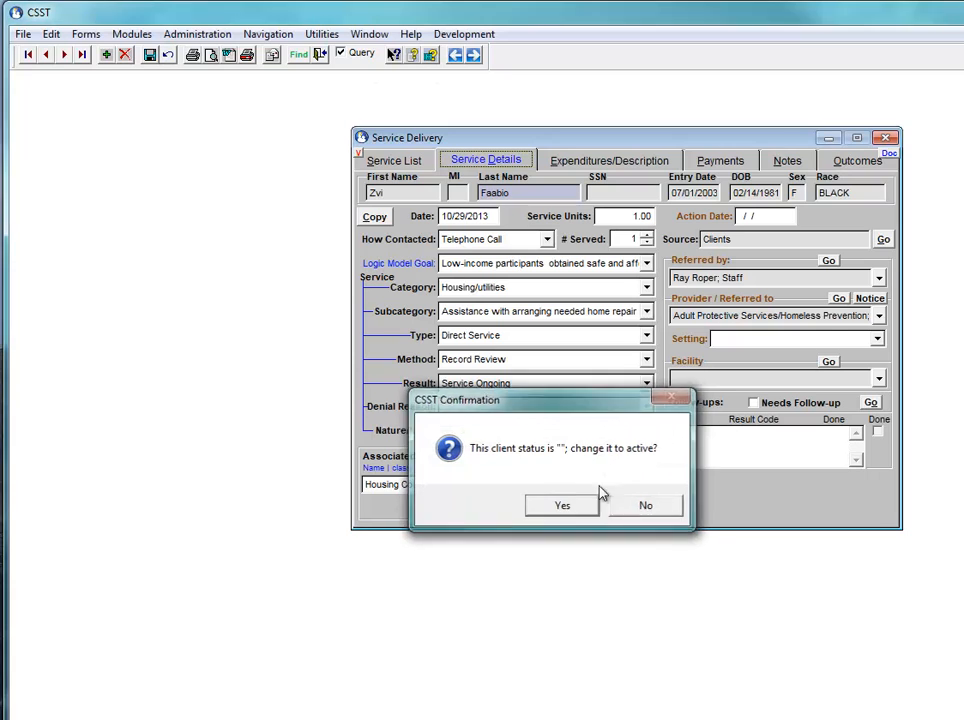
{"action": "left_click", "coordinate": [856, 160]}
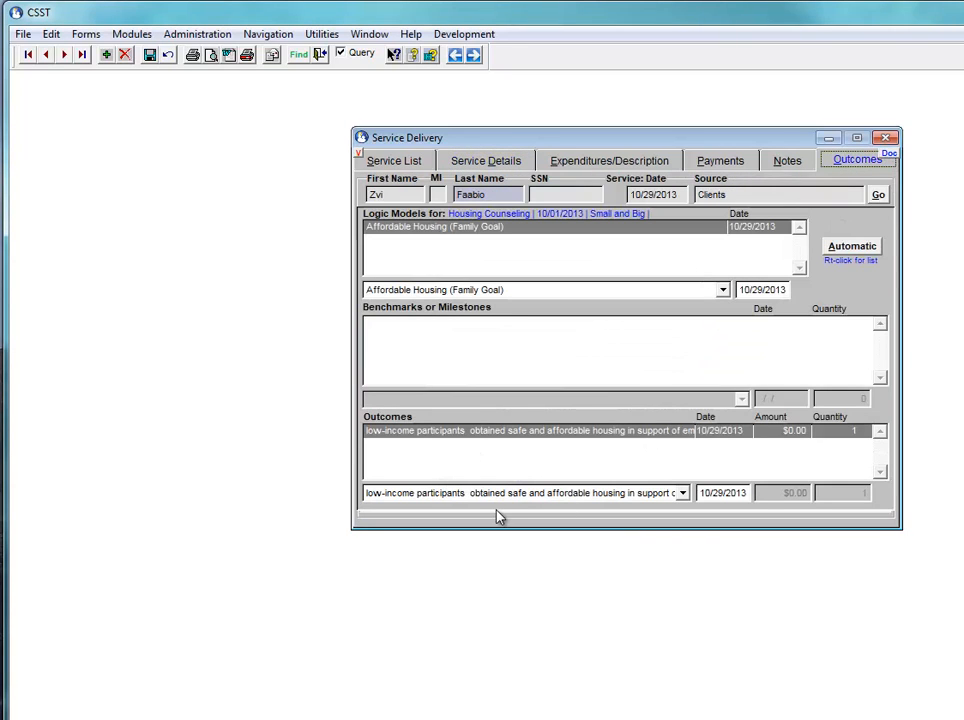